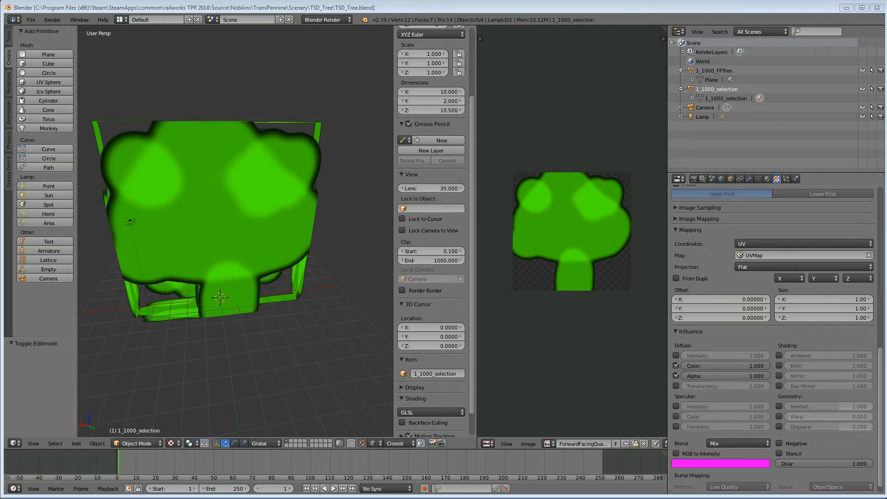
# - Arrange the TSD_Tree and exporter folder windows one above the other
pyautogui.hotkey('alt', 'Tab')
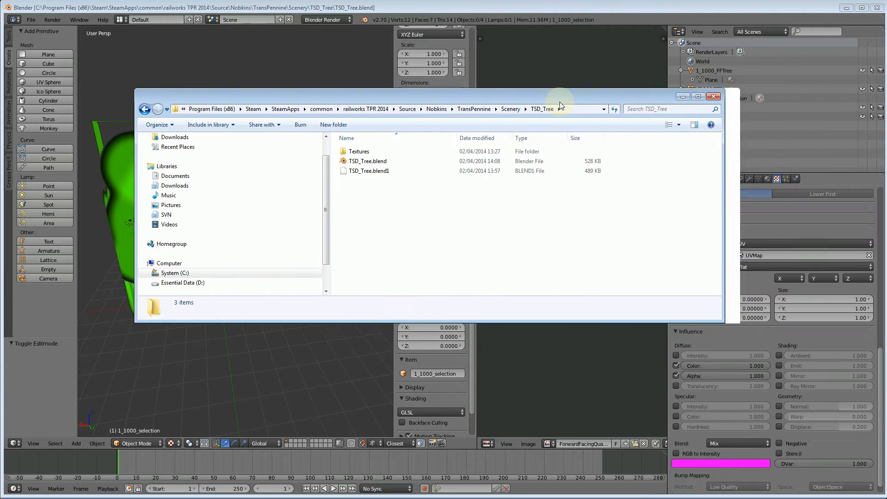
pyautogui.moveTo(559, 102); pyautogui.dragTo(444, 98)
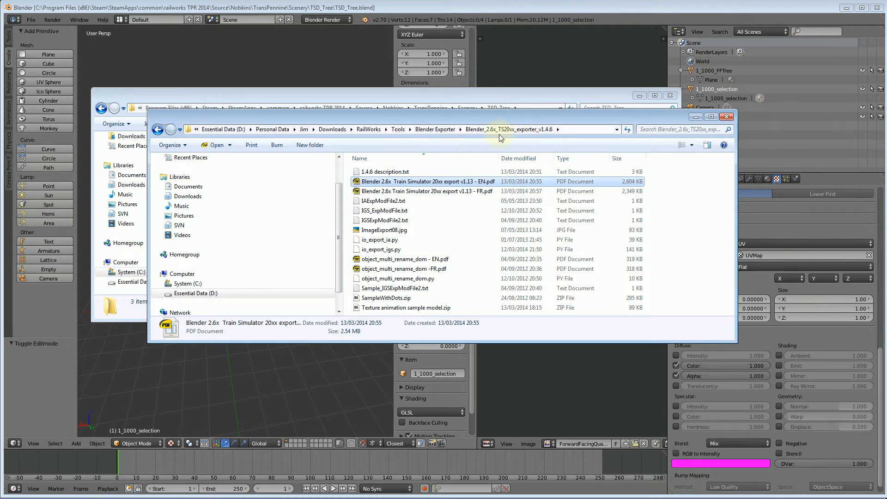
pyautogui.moveTo(490, 97)
pyautogui.mouseDown()
pyautogui.moveTo(507, 40)
pyautogui.moveTo(486, 26)
pyautogui.mouseUp()
pyautogui.click(683, 310)
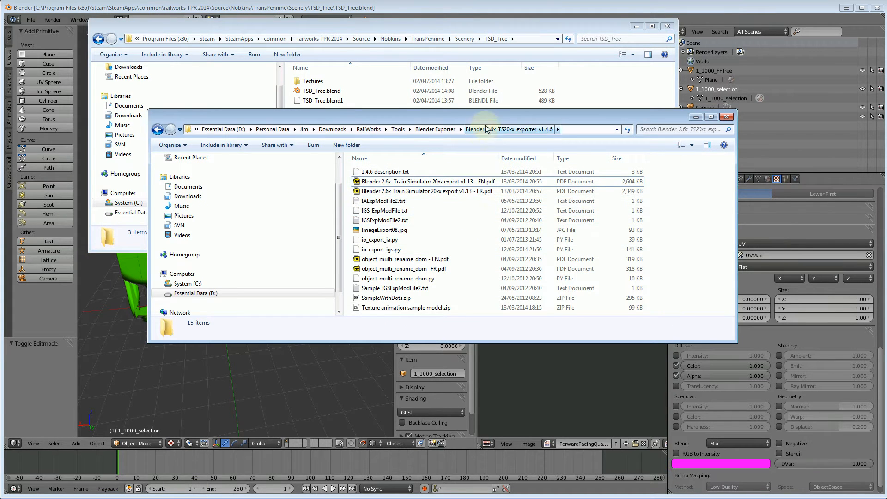
pyautogui.moveTo(488, 119); pyautogui.dragTo(488, 189)
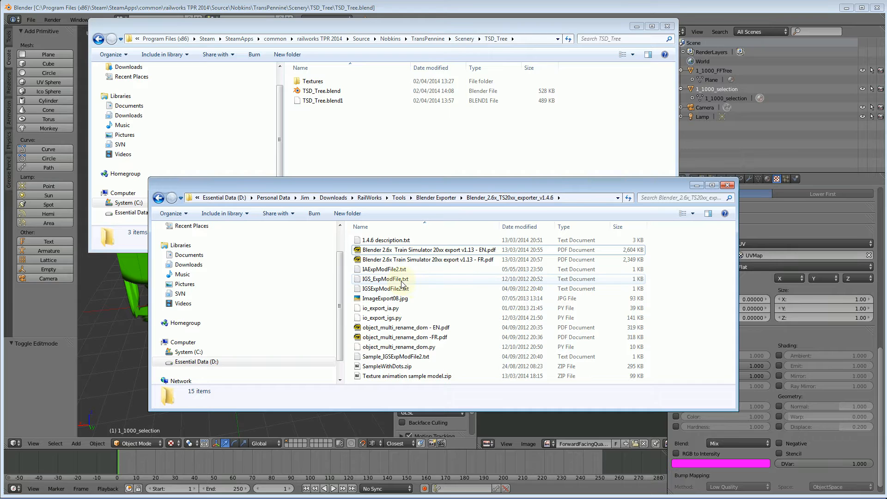
# - Paste IGS_ExpModFile.txt and IGSExpModFile2.txt into the TSD_Tree folder
pyautogui.click(386, 279)
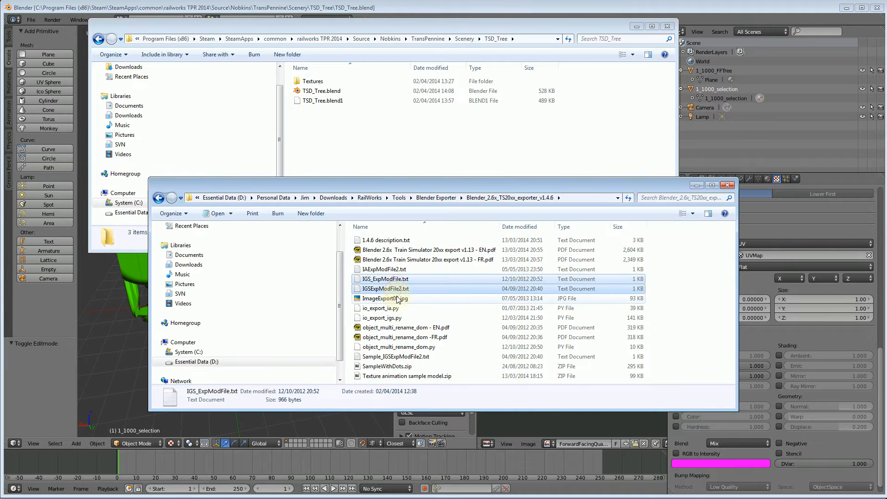
pyautogui.click(397, 143)
pyautogui.hotkey('ctrl', 'v')
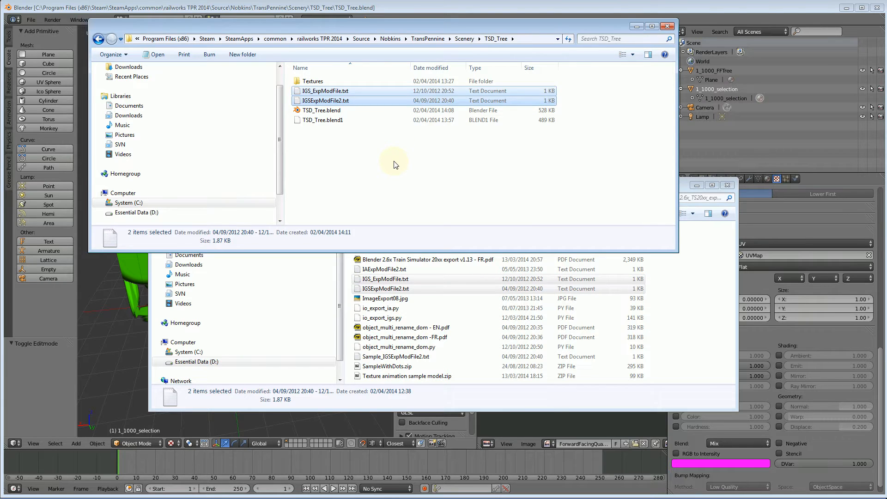
# - Prefix the copied IGSExpModFile2.txt name with TSD_Tree
pyautogui.click(392, 179)
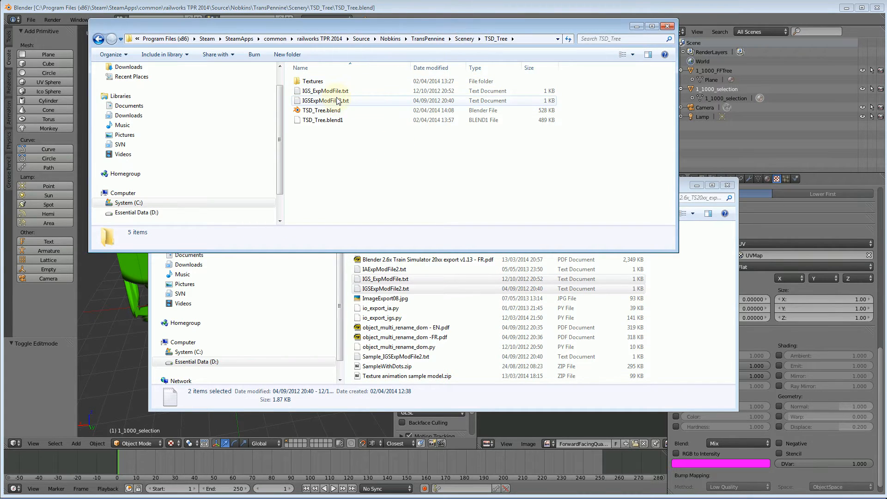
pyautogui.click(325, 91)
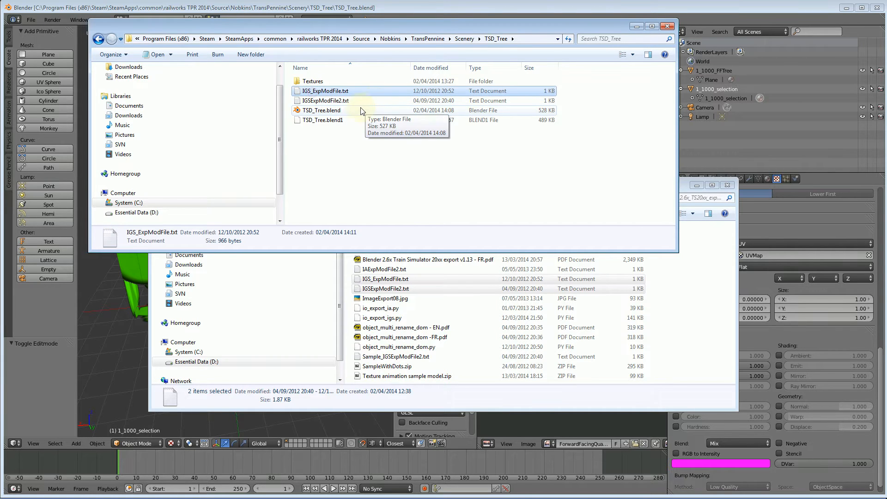
pyautogui.click(326, 100)
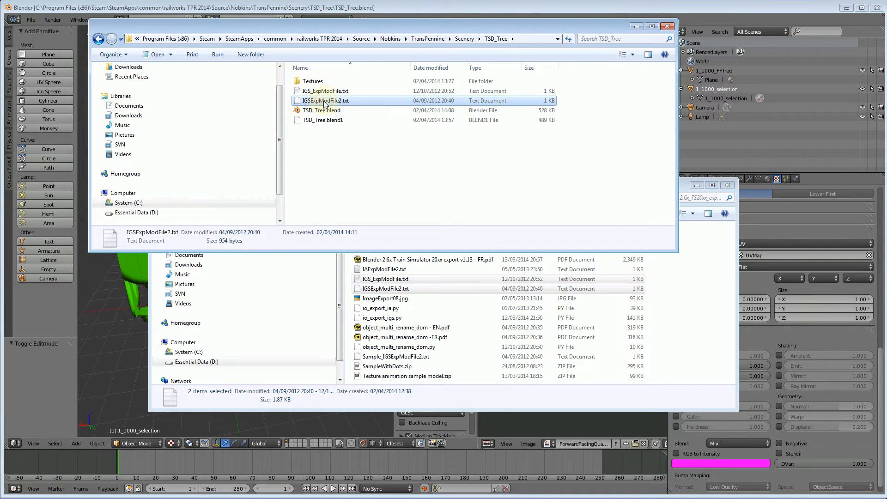
pyautogui.click(330, 102)
pyautogui.press('Home')
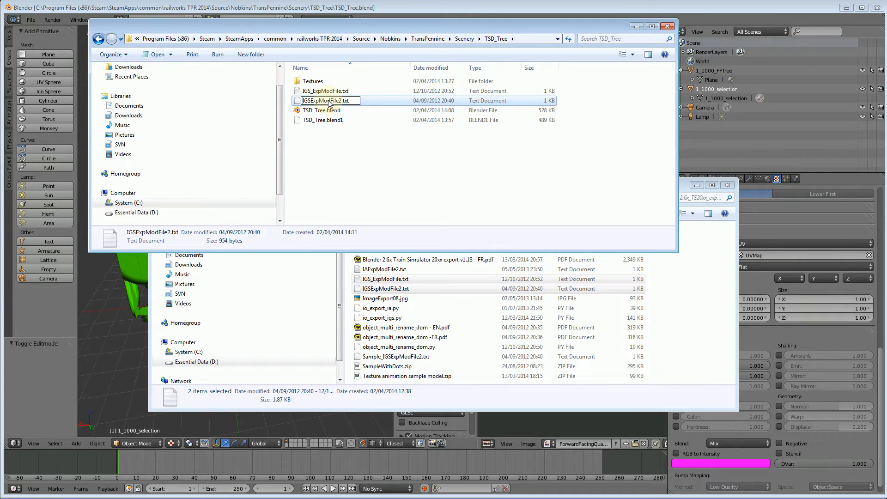
pyautogui.write('TS')
pyautogui.write('D')
pyautogui.write('_Tre')
pyautogui.write('e')
pyautogui.press('Return')
# - Check the SimpleTree folder's file naming, then return to the TSD_Tree folder
pyautogui.click(465, 39)
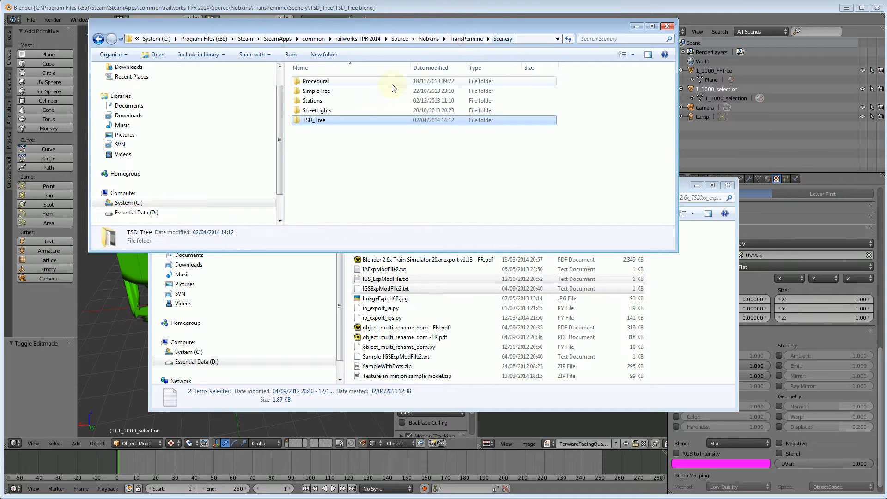
pyautogui.doubleClick(316, 91)
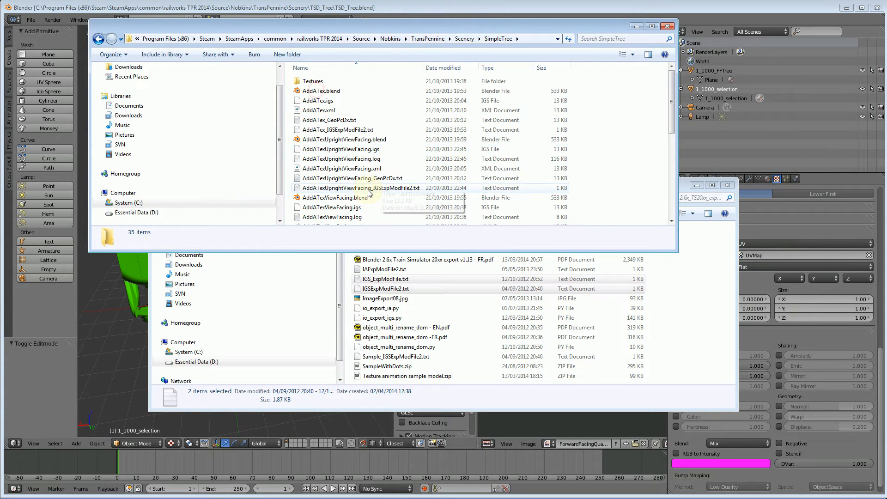
pyautogui.click(99, 39)
pyautogui.doubleClick(315, 121)
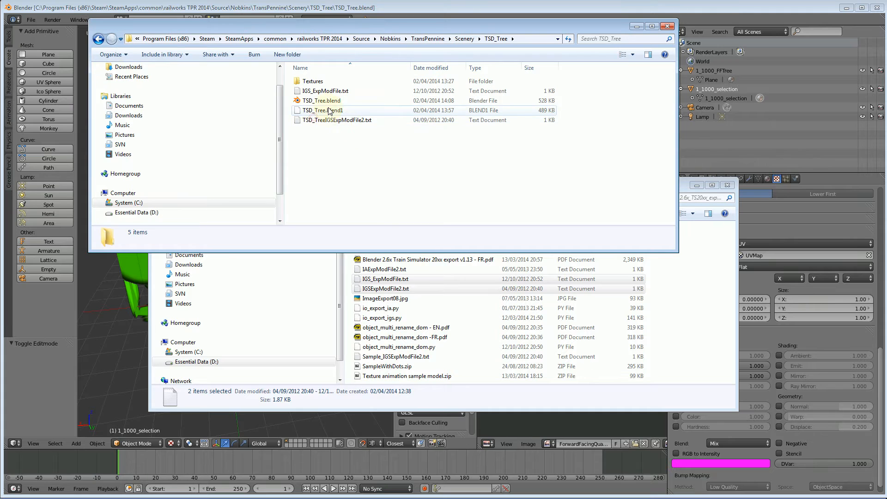
# - Correct the name to TSD_Tree_IGSExpModFile2.txt with the underscore
pyautogui.click(333, 120)
pyautogui.click(325, 122)
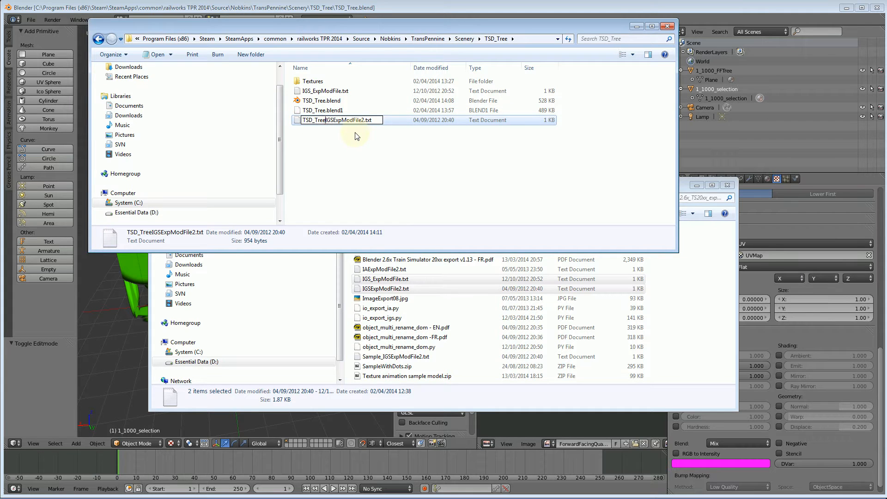
pyautogui.write('_')
pyautogui.press('Return')
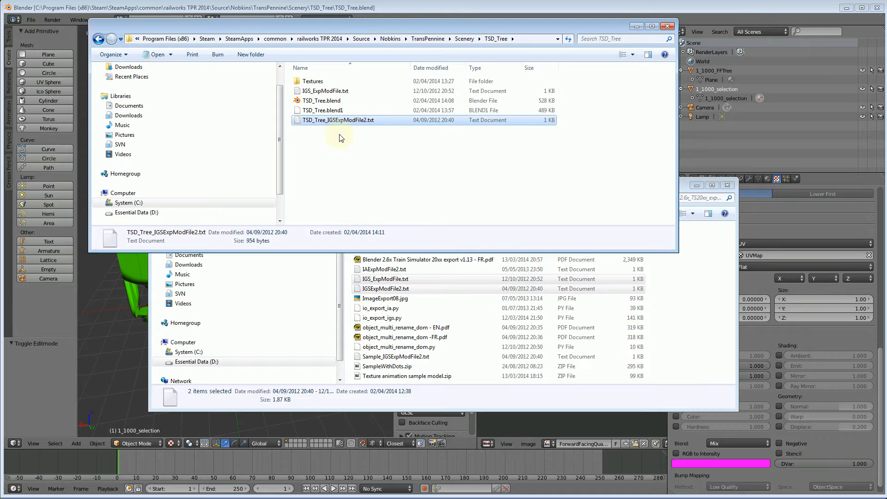
pyautogui.rightClick(339, 91)
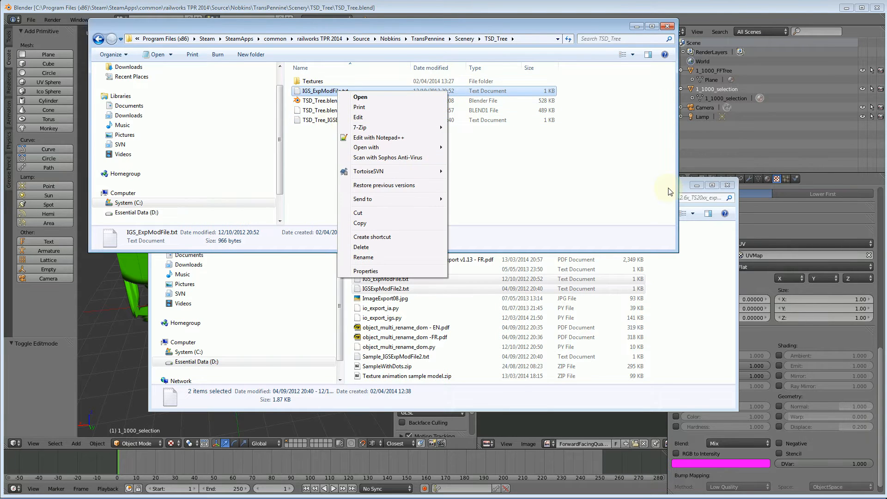
# - Review the shader-name replacement lines of IGS_ExpModFile.txt in Notepad++
pyautogui.click(378, 137)
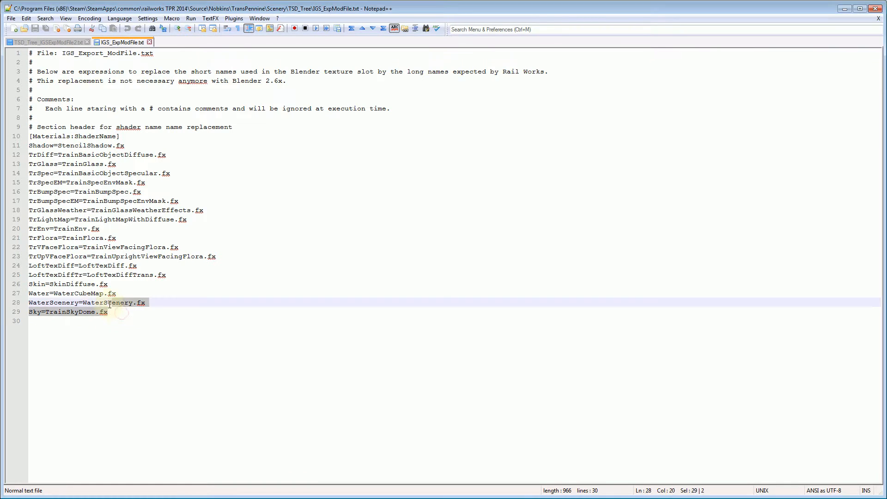
pyautogui.moveTo(121, 312); pyautogui.dragTo(116, 293)
pyautogui.click(215, 291)
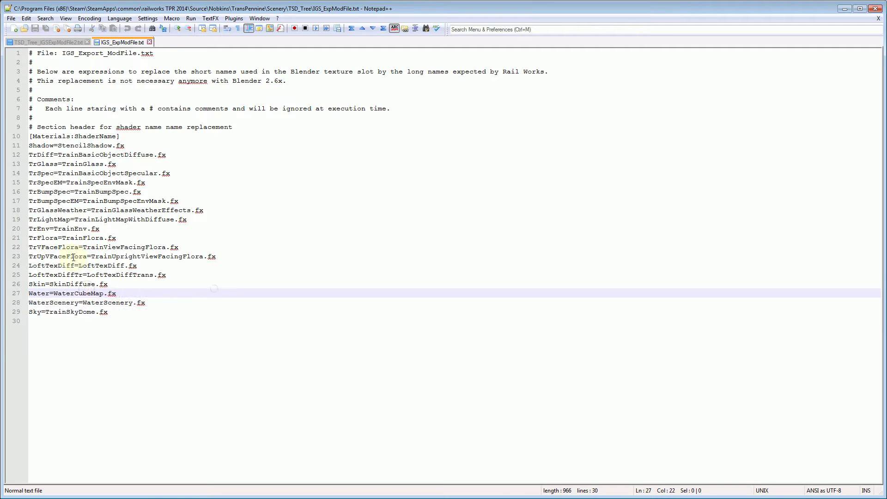
pyautogui.click(59, 256)
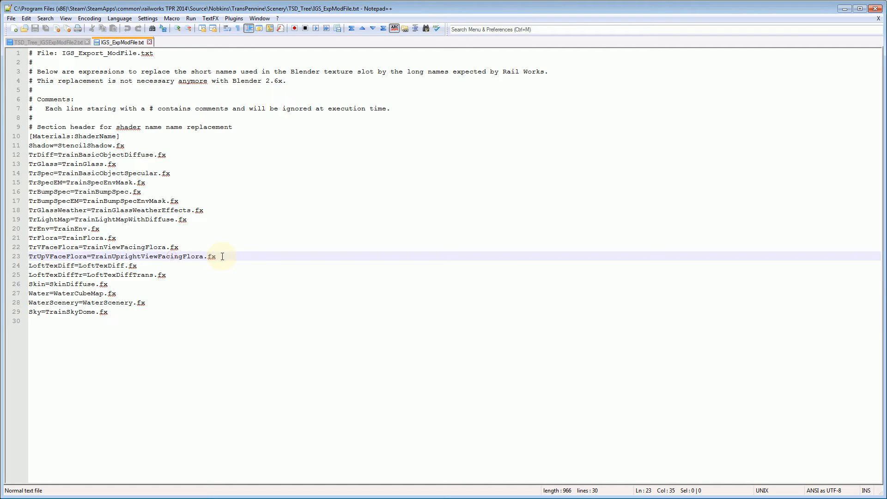
# - View the material and texture settings of 1_1000_FFTree in Blender's Properties editor
pyautogui.hotkey('alt', 'Tab')
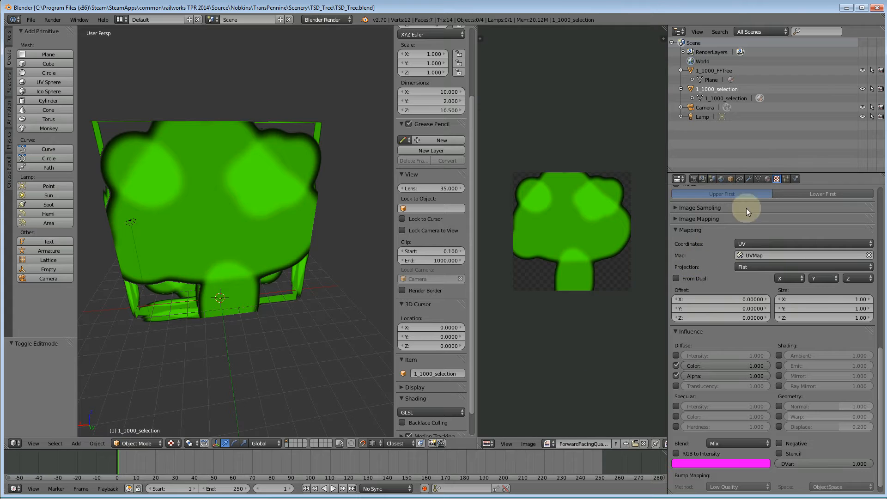
pyautogui.click(768, 179)
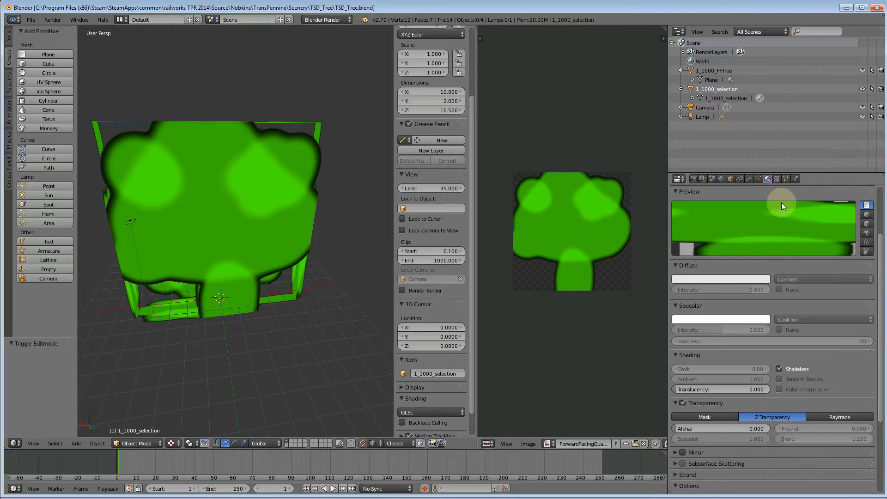
pyautogui.scroll(3, 763, 229)
pyautogui.click(777, 178)
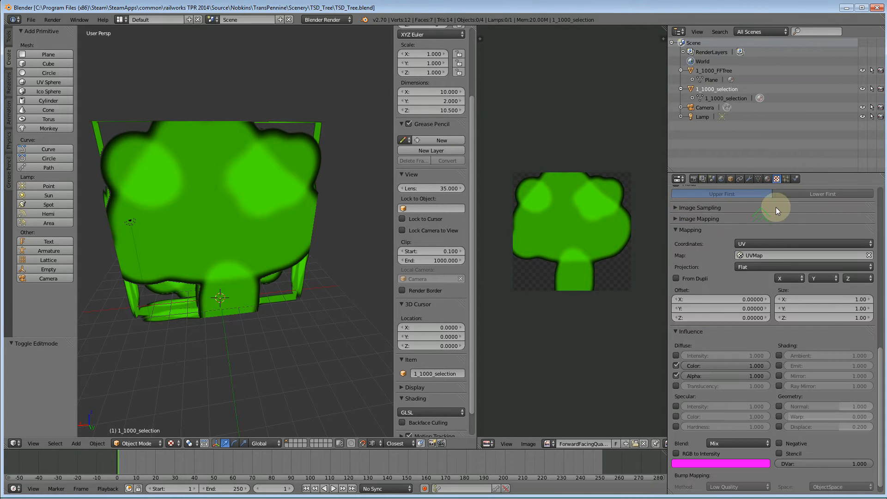
pyautogui.scroll(-3, 771, 305)
pyautogui.scroll(-3, 762, 349)
pyautogui.scroll(-2, 759, 374)
pyautogui.scroll(3, 756, 410)
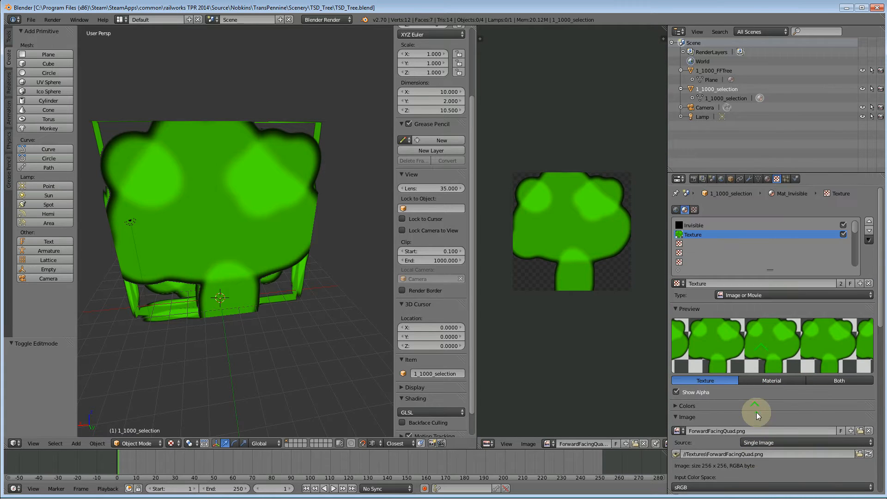
pyautogui.click(717, 69)
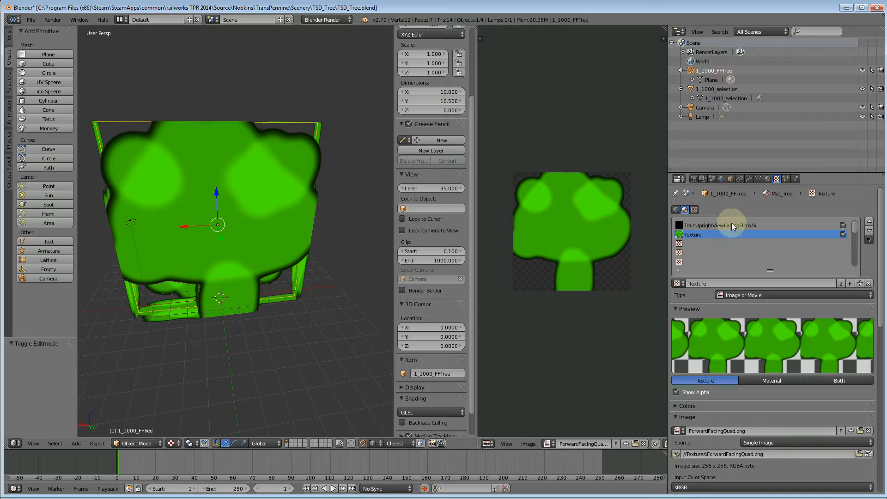
# - Highlight TrUpVFaceFlora and its long name TrainUprightViewFacingFlora on line 23
pyautogui.hotkey('alt', 'Tab')
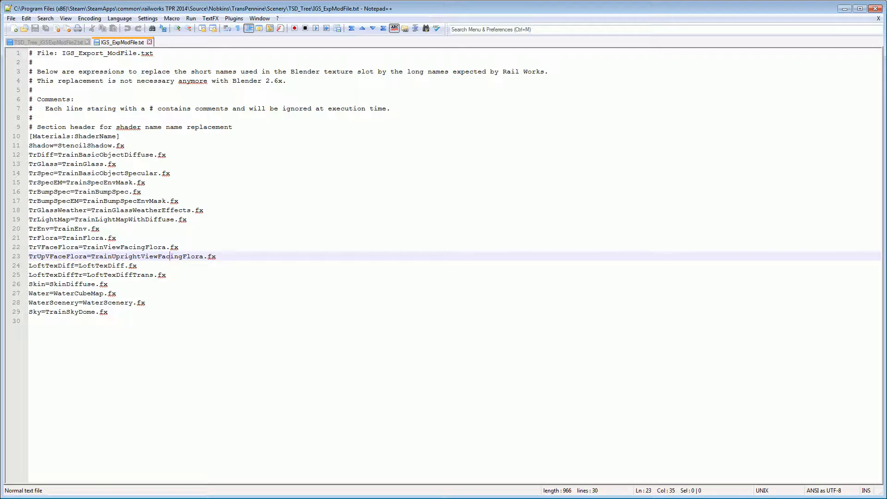
pyautogui.click(55, 257)
pyautogui.doubleClick(56, 257)
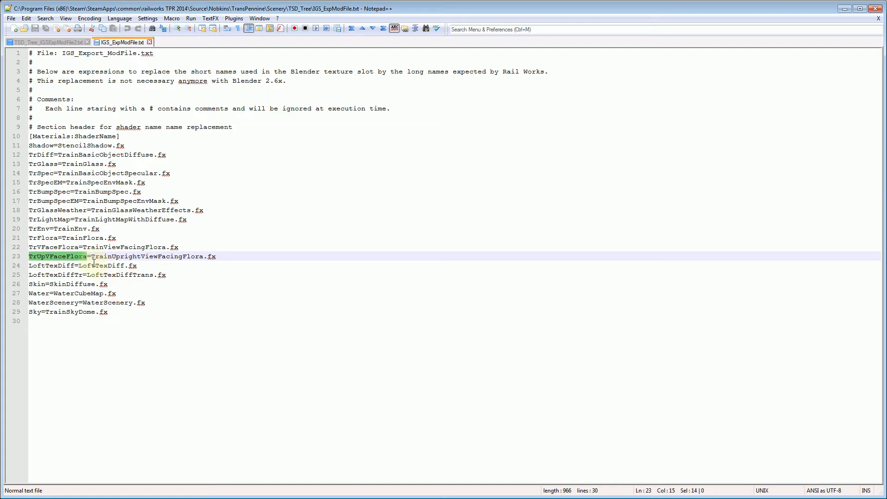
pyautogui.moveTo(90, 257); pyautogui.dragTo(216, 257)
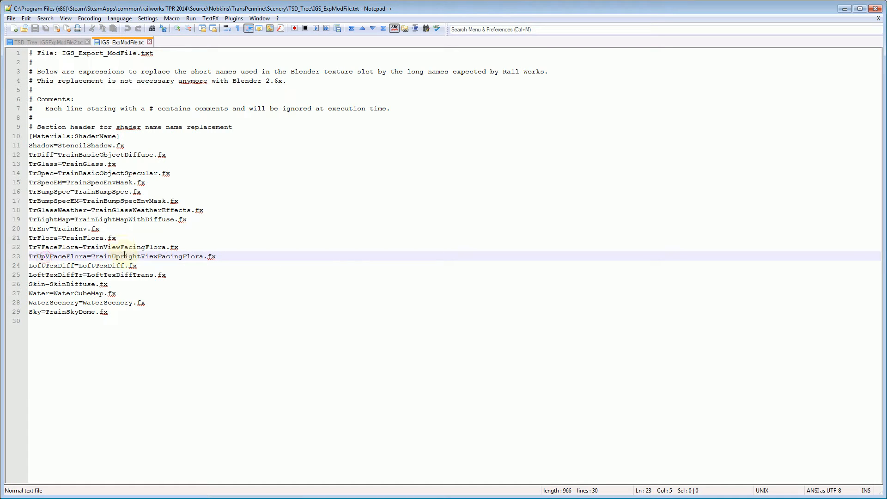
pyautogui.moveTo(91, 257); pyautogui.dragTo(204, 257)
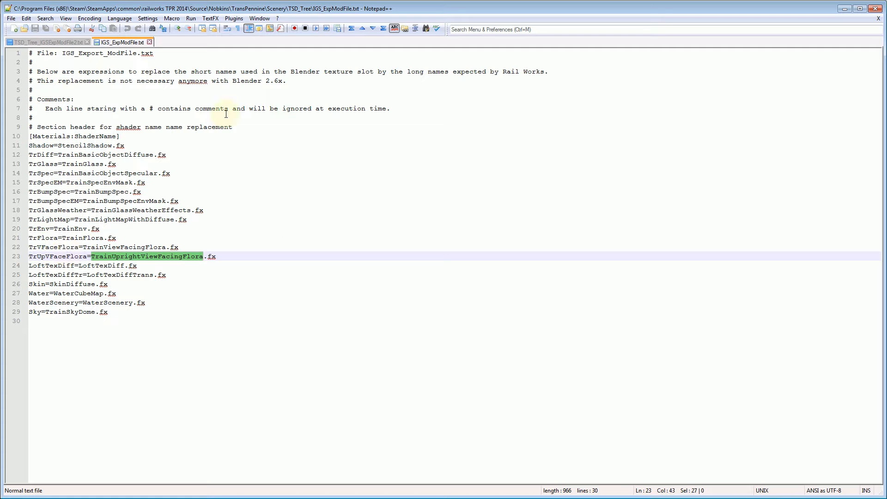
pyautogui.click(28, 41)
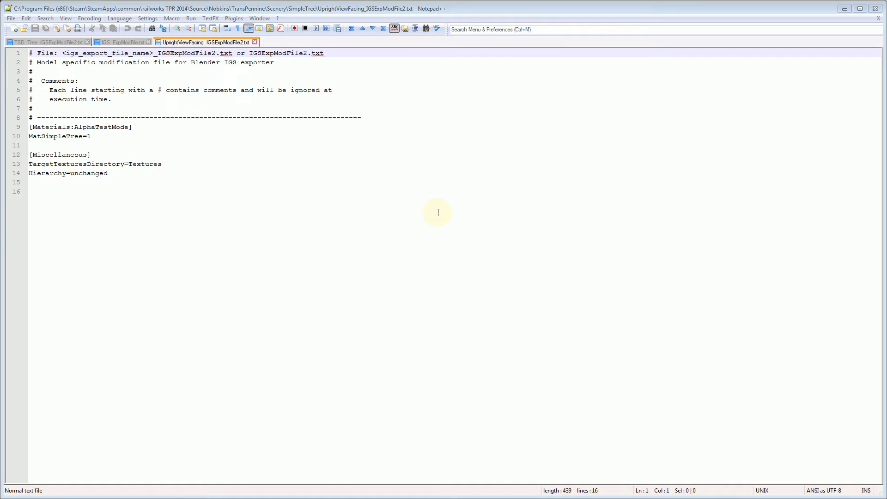
# - Paste the UprightViewFacing settings over the TSD_Tree file's text and trim trailing blank lines
pyautogui.moveTo(173, 250); pyautogui.dragTo(29, 53)
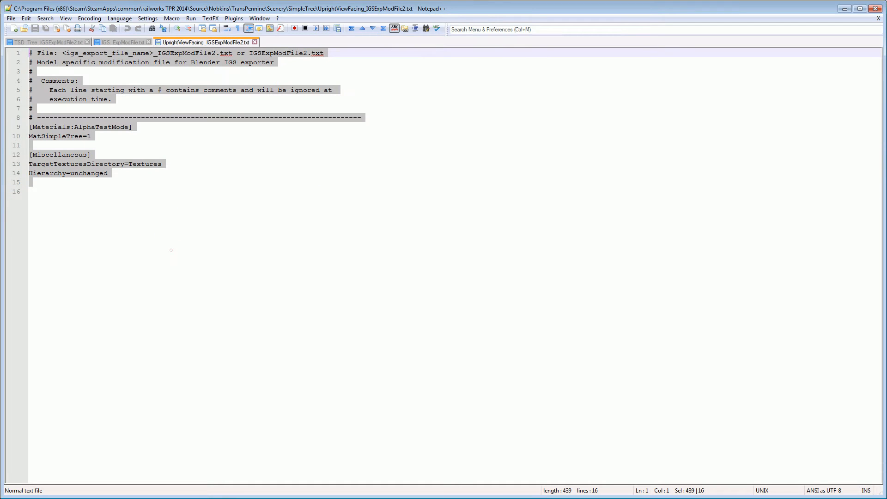
pyautogui.click(50, 42)
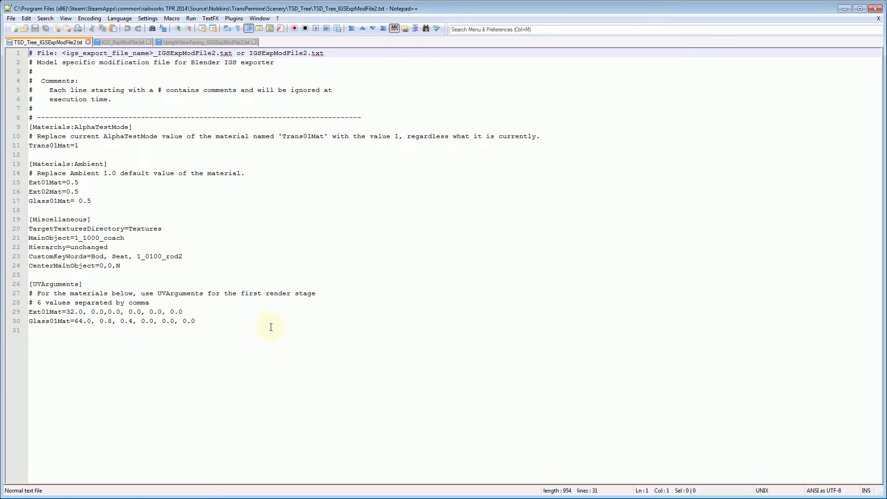
pyautogui.moveTo(268, 324); pyautogui.dragTo(29, 53)
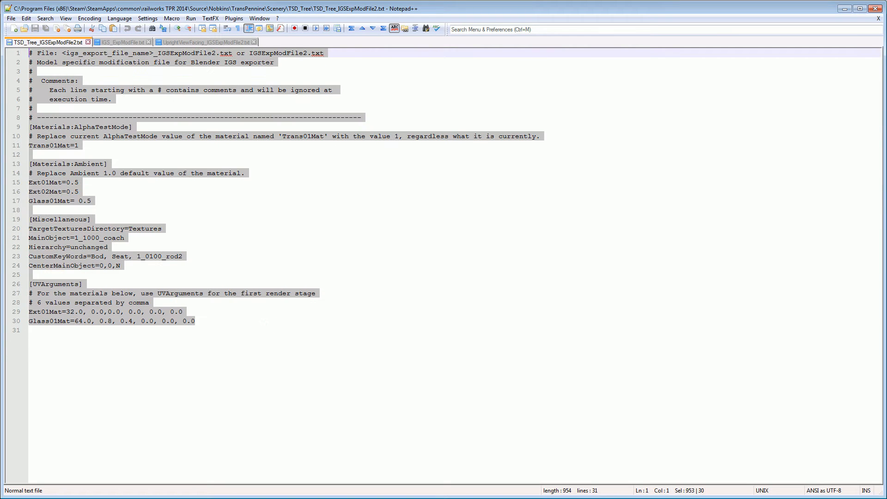
pyautogui.hotkey('ctrl', 'v')
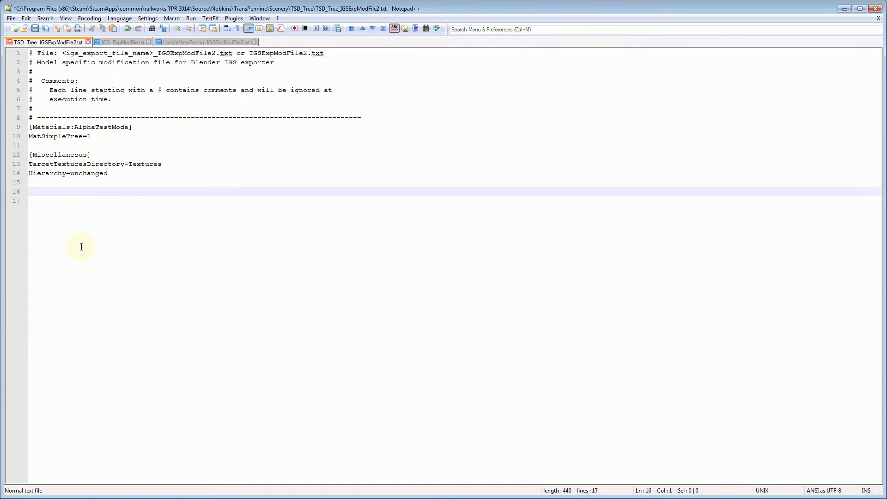
pyautogui.press('BackSpace')
pyautogui.press('BackSpace')
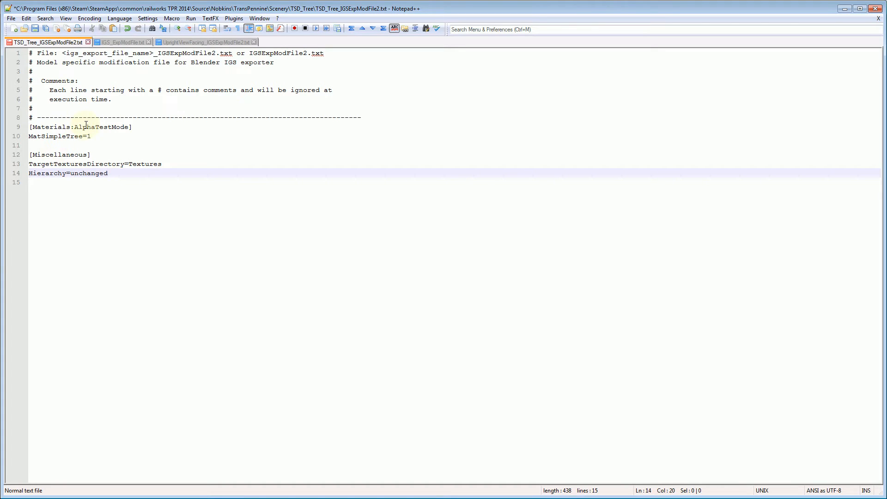
# - Inspect the AlphaTestMode section's MatSimpleTree=1 entry
pyautogui.click(102, 127)
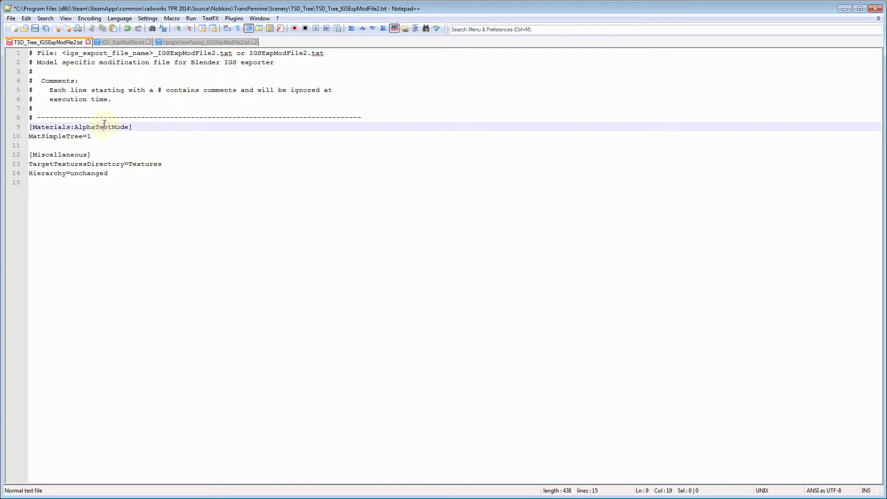
pyautogui.click(45, 136)
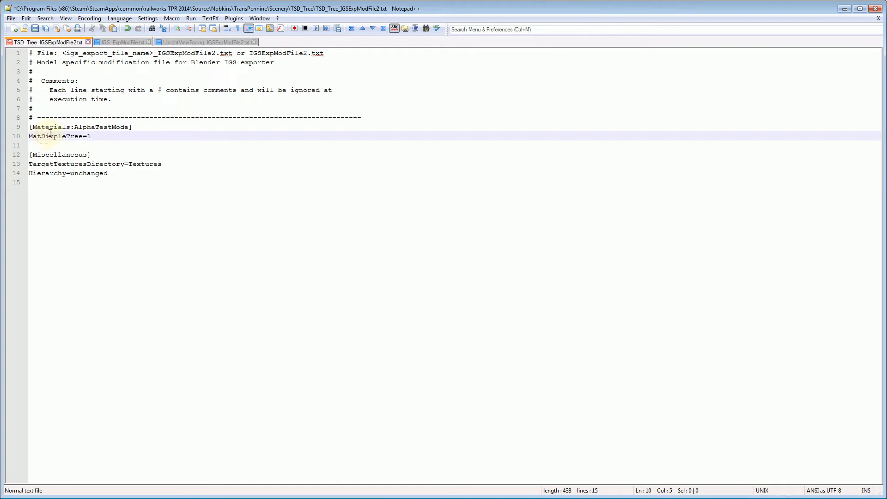
pyautogui.hotkey('alt', 'Tab')
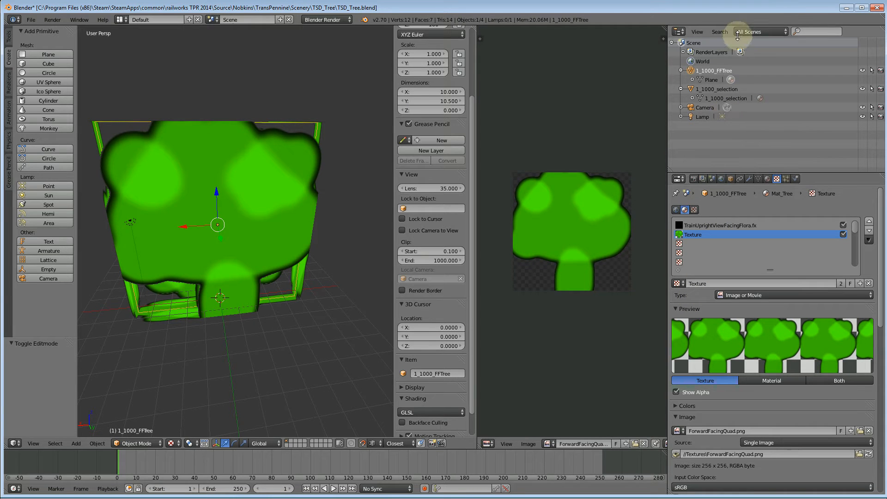
# - Select the Mat_Tree material name in the tree object's material settings
pyautogui.click(767, 179)
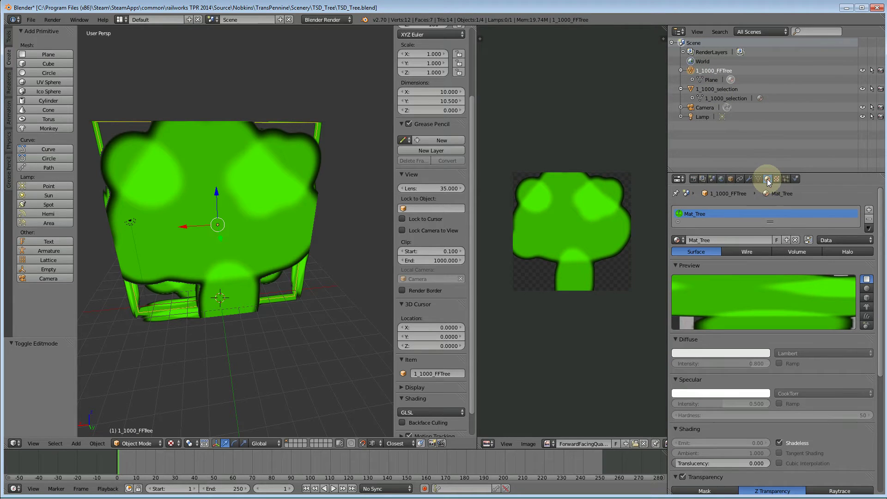
pyautogui.doubleClick(721, 239)
pyautogui.hotkey('ctrl', 'c')
pyautogui.hotkey('alt', 'Tab')
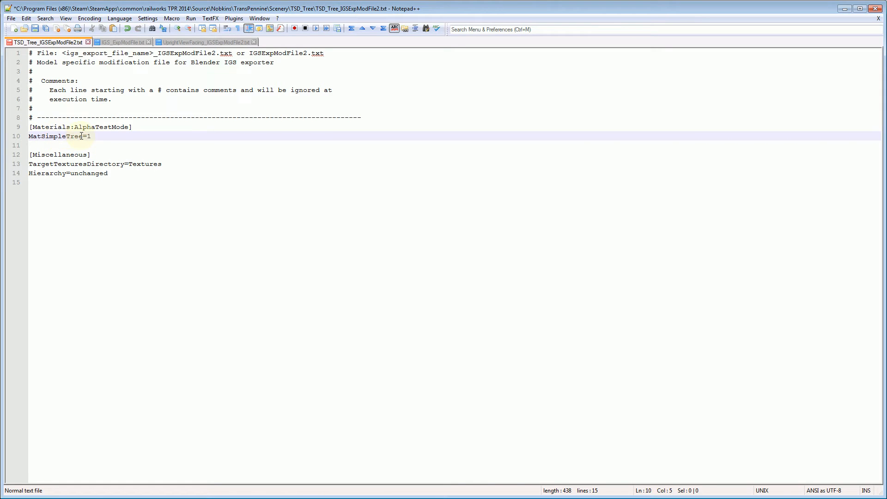
# - Replace MatSimpleTree on line 10 with Mat_Tree so the entry reads Mat_Tree=1
pyautogui.doubleClick(55, 135)
pyautogui.hotkey('ctrl', 'v')
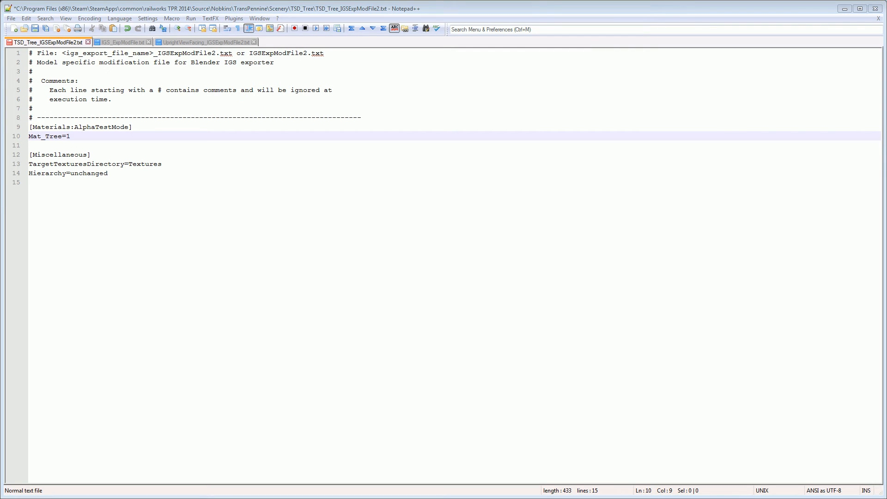
# - Browse to TSD_Tree's Textures folder showing ForwardFacingQuad.png
pyautogui.hotkey('alt', 'Tab')
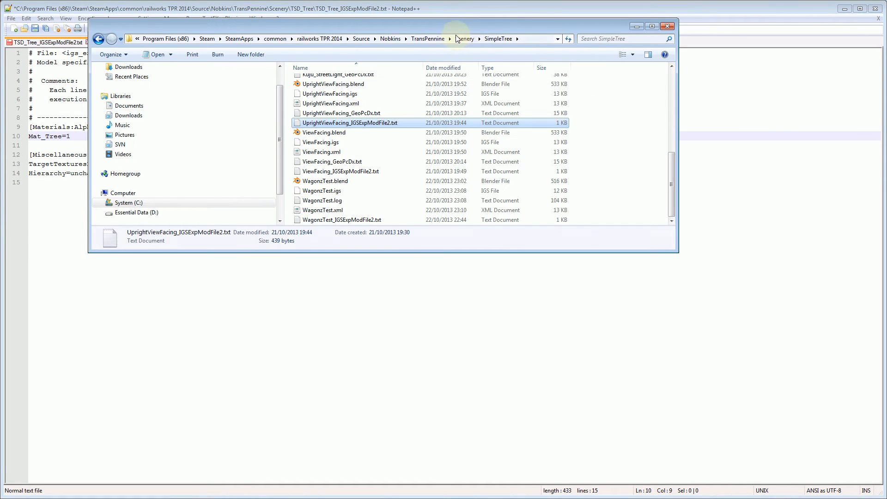
pyautogui.click(457, 39)
pyautogui.click(388, 90)
pyautogui.doubleClick(313, 121)
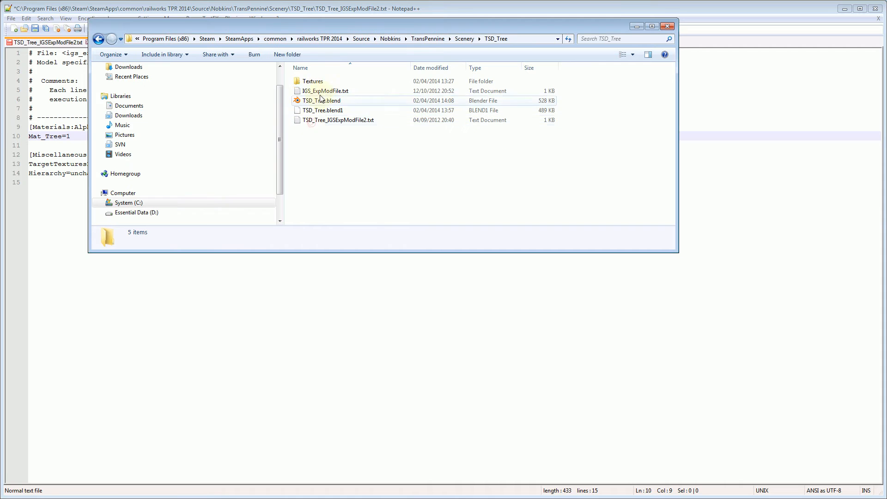
pyautogui.doubleClick(315, 81)
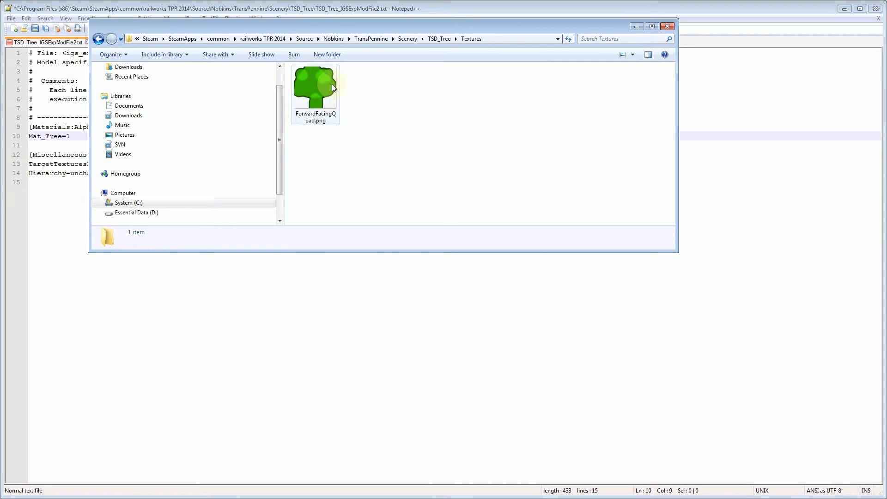
pyautogui.moveTo(320, 31); pyautogui.dragTo(611, 173)
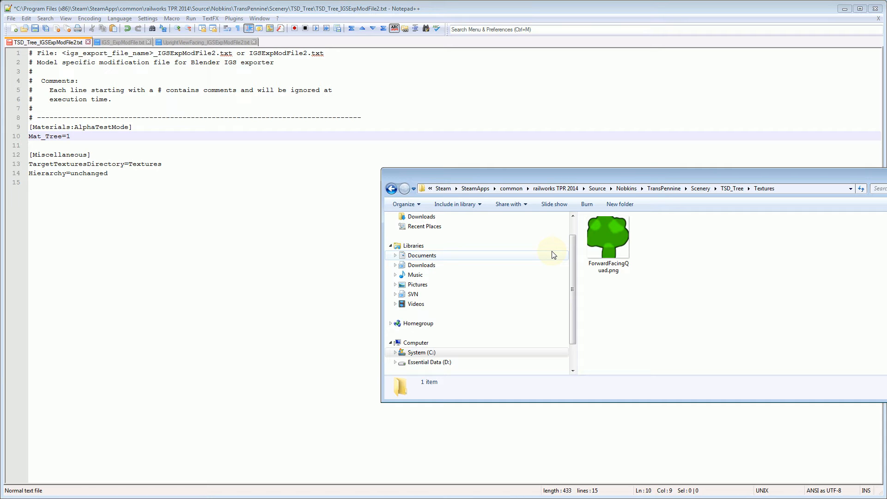
# - Return to the modification file and then to Blender's tree scene
pyautogui.click(253, 170)
pyautogui.hotkey('alt', 'Tab')
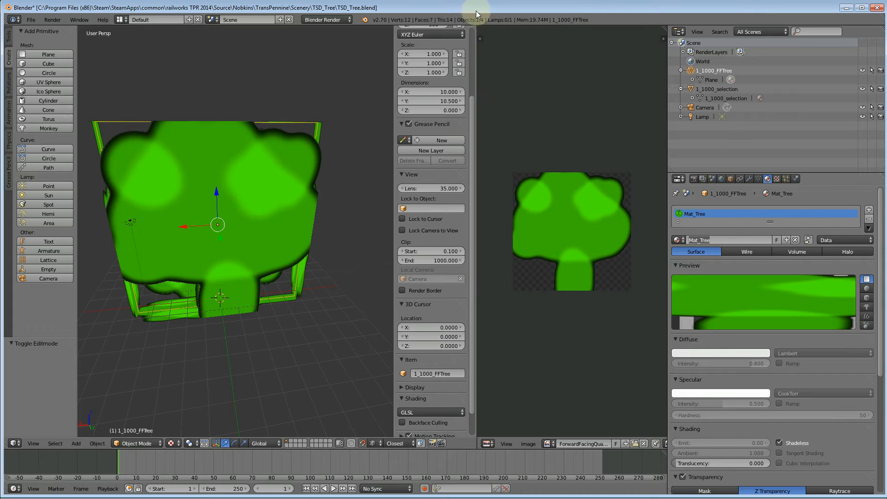
pyautogui.moveTo(472, 106); pyautogui.dragTo(478, 28)
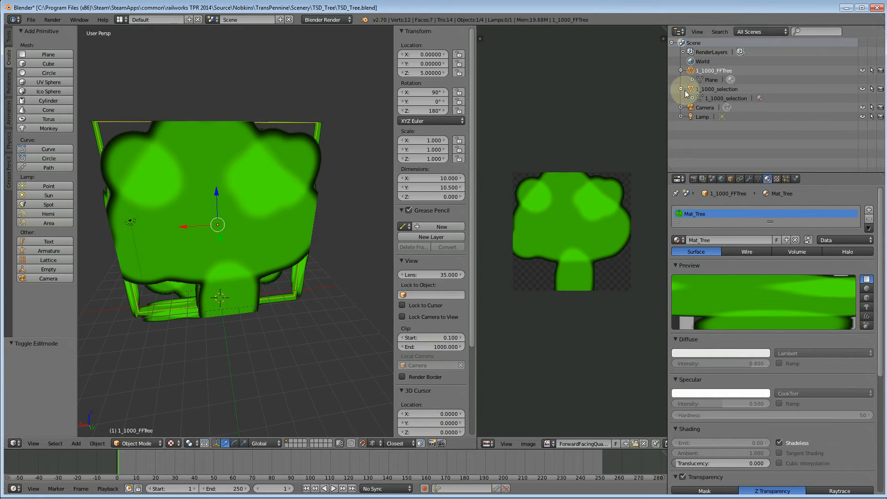
# - Apply Rotation & Scale to the 1_1000_FFTree plane via Ctrl+A
pyautogui.hotkey('ctrl', 'a')
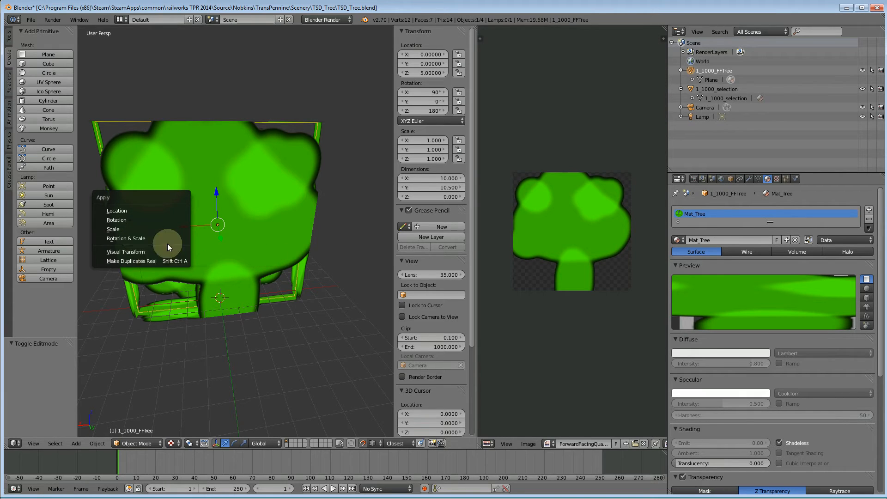
pyautogui.click(167, 243)
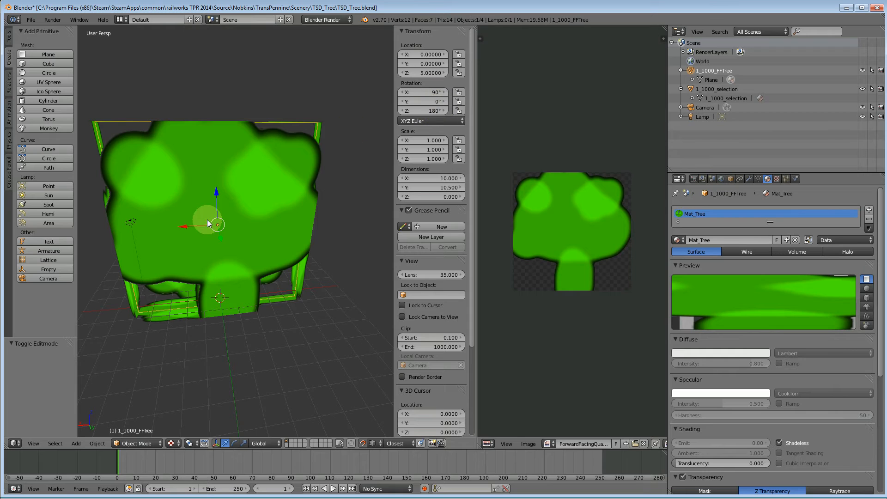
pyautogui.hotkey('ctrl', 'a')
pyautogui.click(181, 245)
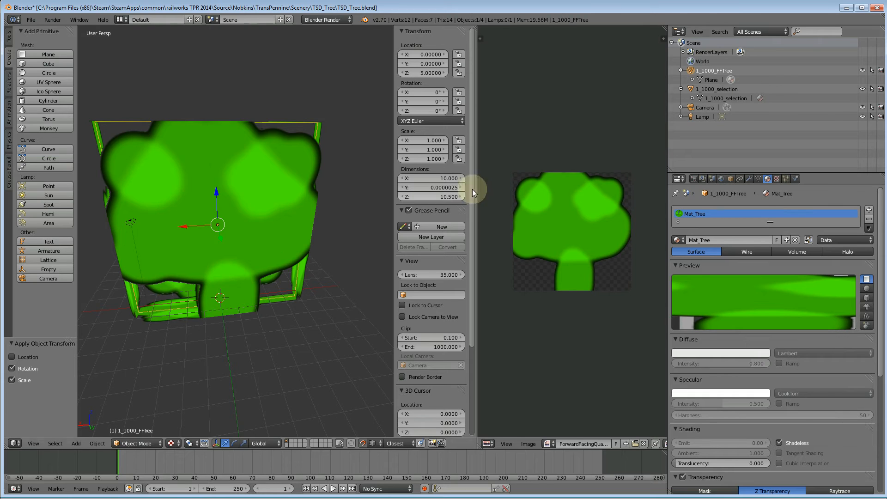
# - Apply Rotation & Scale to the 1_1000_selection box so it reads zero rotation and unit scale
pyautogui.click(713, 89)
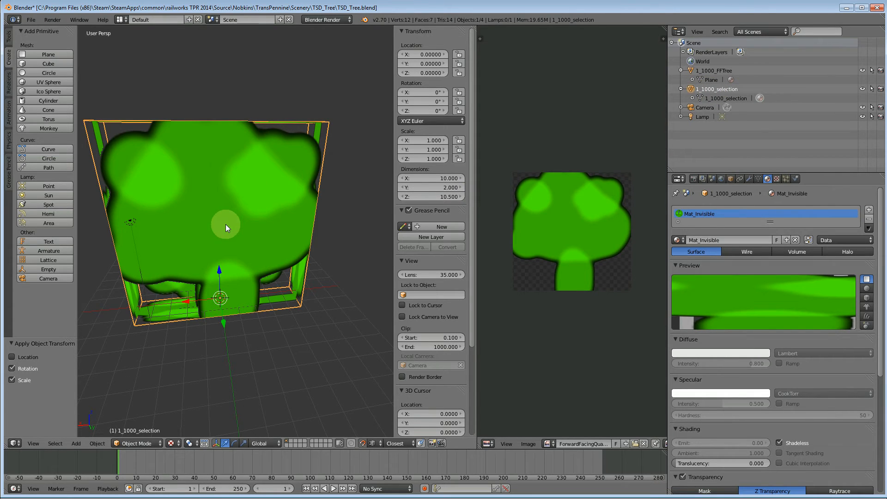
pyautogui.hotkey('ctrl', 'a')
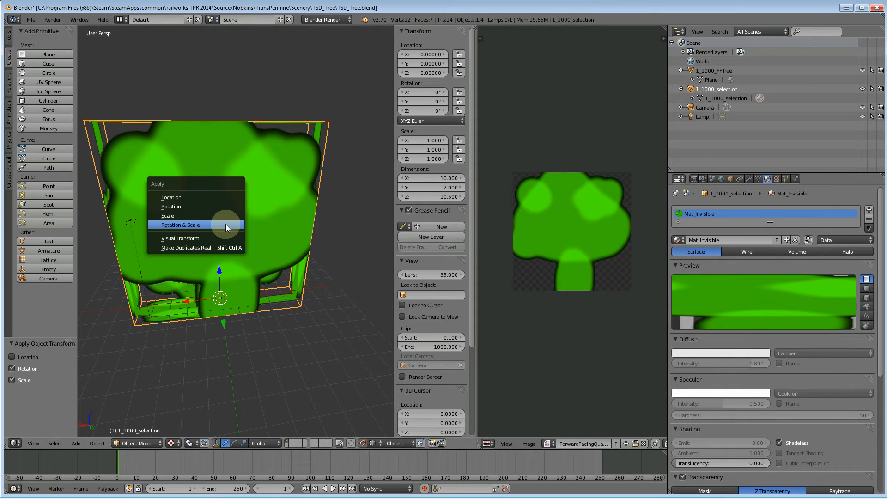
pyautogui.click(225, 224)
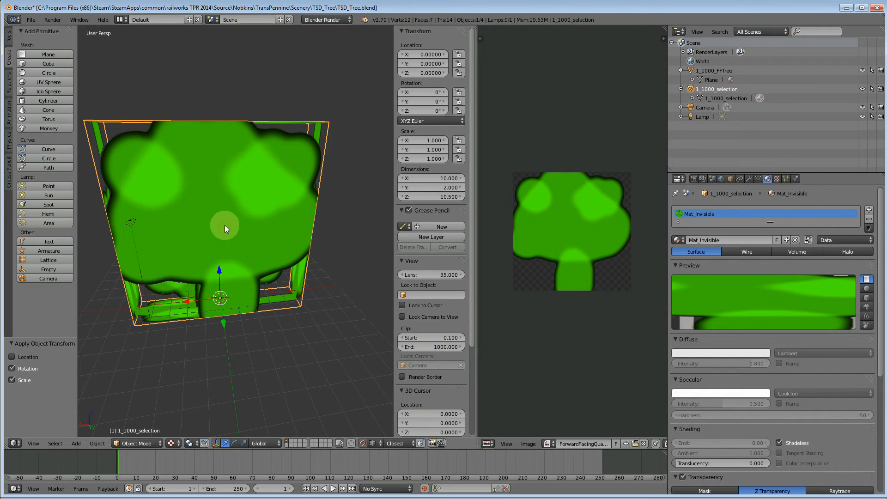
pyautogui.moveTo(233, 363)
pyautogui.mouseDown(button='middle')
pyautogui.moveTo(281, 327)
pyautogui.moveTo(238, 326)
pyautogui.mouseUp(button='middle')
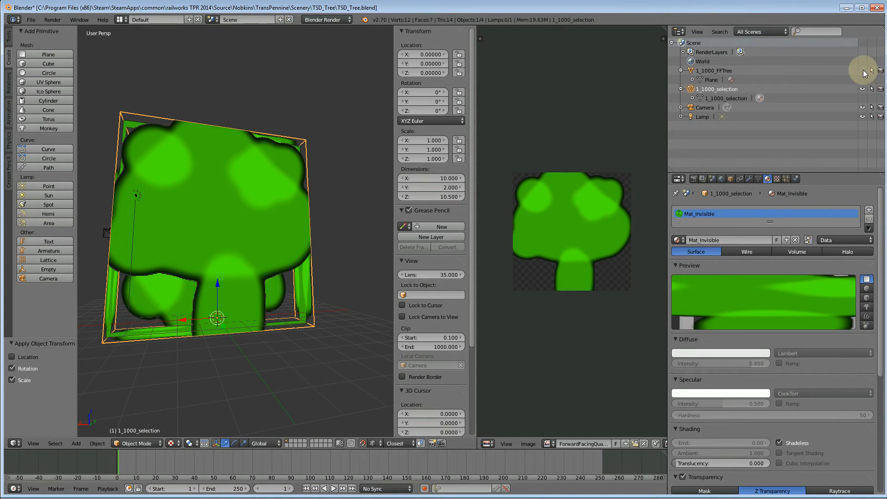
# - Switch viewport shading to Wireframe so only the selection box outline shows
pyautogui.click(147, 444)
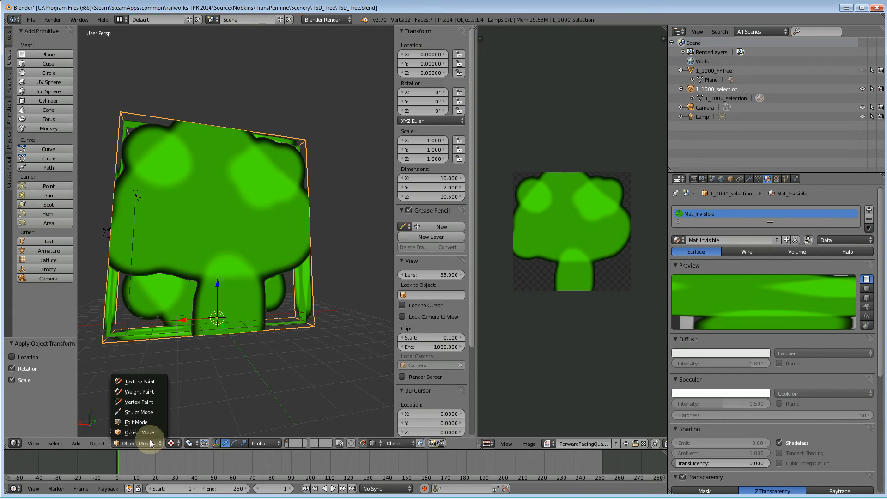
pyautogui.click(150, 433)
pyautogui.click(171, 444)
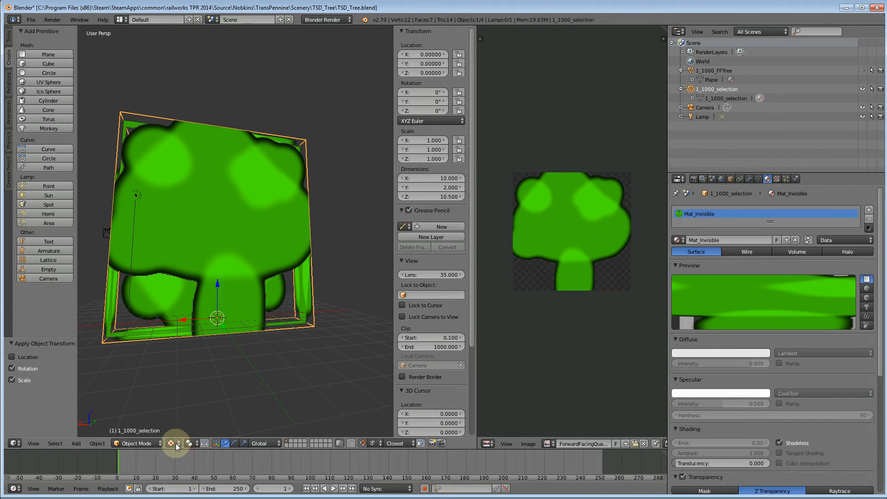
pyautogui.click(175, 443)
pyautogui.click(186, 423)
pyautogui.moveTo(189, 342)
pyautogui.mouseDown(button='middle')
pyautogui.moveTo(232, 299)
pyautogui.moveTo(225, 354)
pyautogui.moveTo(305, 378)
pyautogui.moveTo(297, 357)
pyautogui.moveTo(285, 362)
pyautogui.moveTo(291, 360)
pyautogui.mouseUp(button='middle')
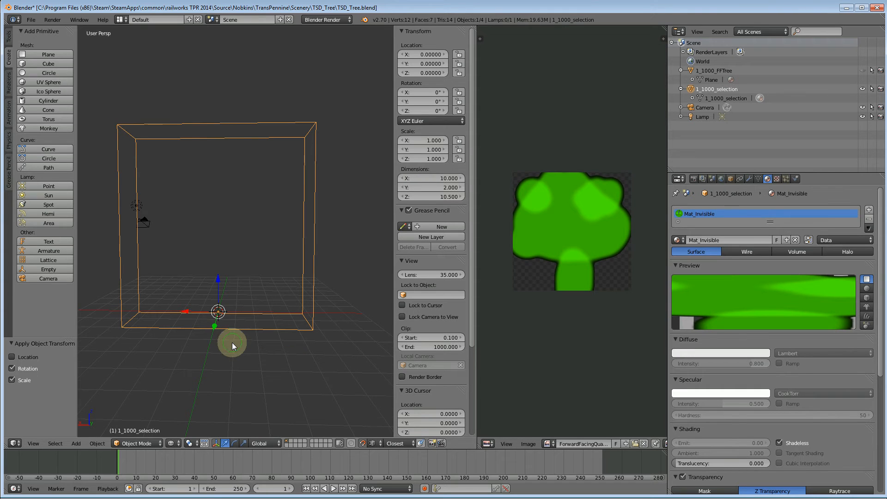
pyautogui.moveTo(233, 345)
pyautogui.mouseDown(button='middle')
pyautogui.moveTo(310, 361)
pyautogui.moveTo(344, 352)
pyautogui.moveTo(228, 351)
pyautogui.moveTo(235, 351)
pyautogui.mouseUp(button='middle')
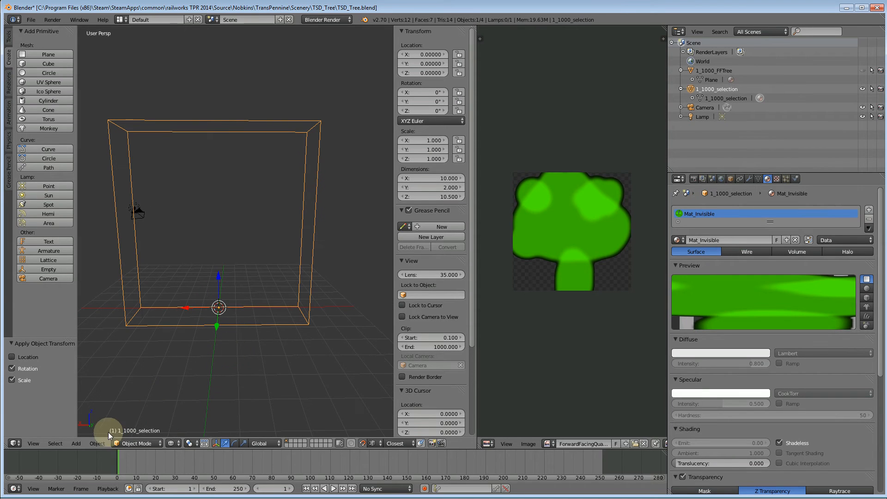
# - Set the 1_1000_selection box origin to its geometry, hide it and select 1_1000_FFTree
pyautogui.click(97, 443)
pyautogui.moveTo(111, 401)
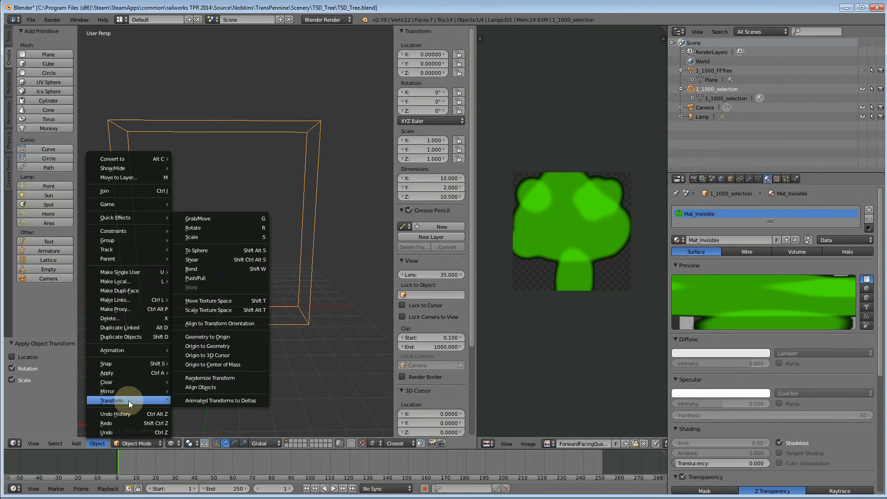
pyautogui.click(222, 344)
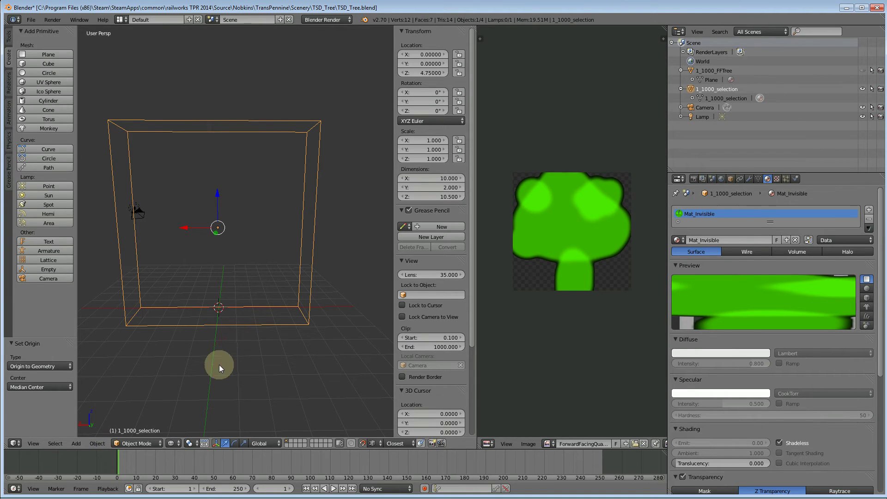
pyautogui.click(862, 88)
pyautogui.click(863, 69)
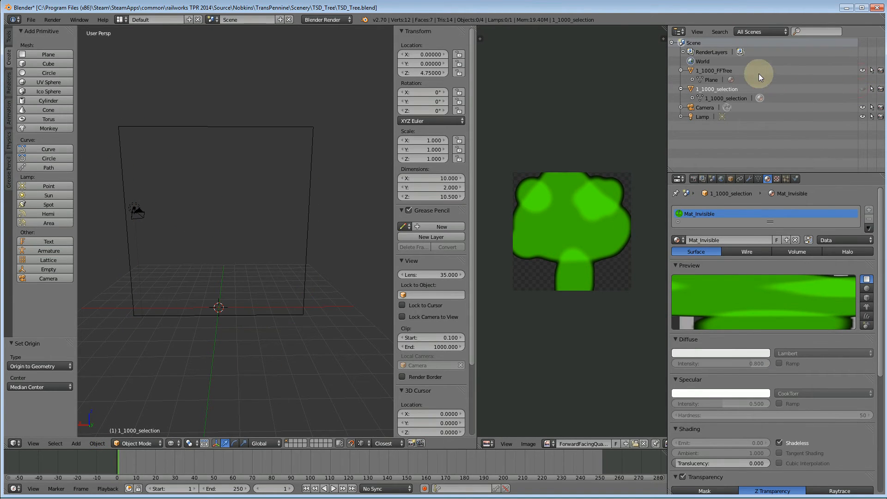
pyautogui.click(718, 70)
# - Set the 1_1000_FFTree plane origin to its geometry centre, Z location 4.75
pyautogui.moveTo(247, 320)
pyautogui.mouseDown(button='middle')
pyautogui.moveTo(271, 339)
pyautogui.moveTo(213, 331)
pyautogui.mouseUp(button='middle')
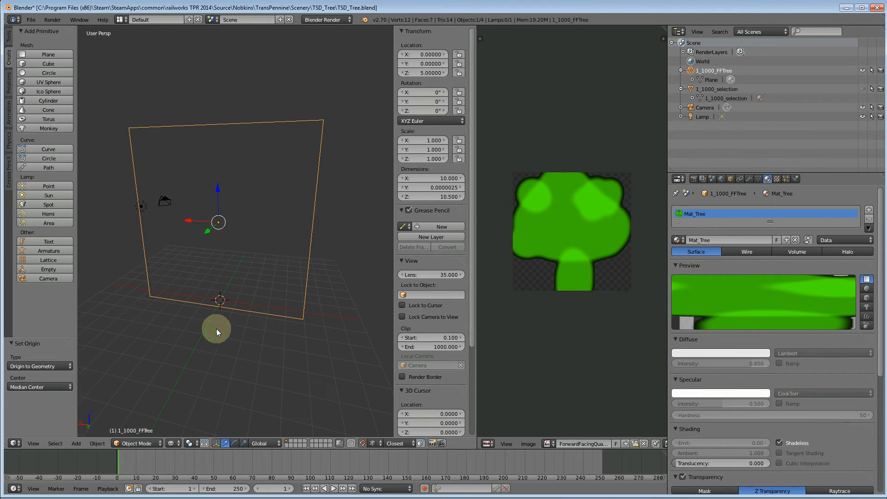
pyautogui.hotkey('shift', 's')
pyautogui.press('Escape')
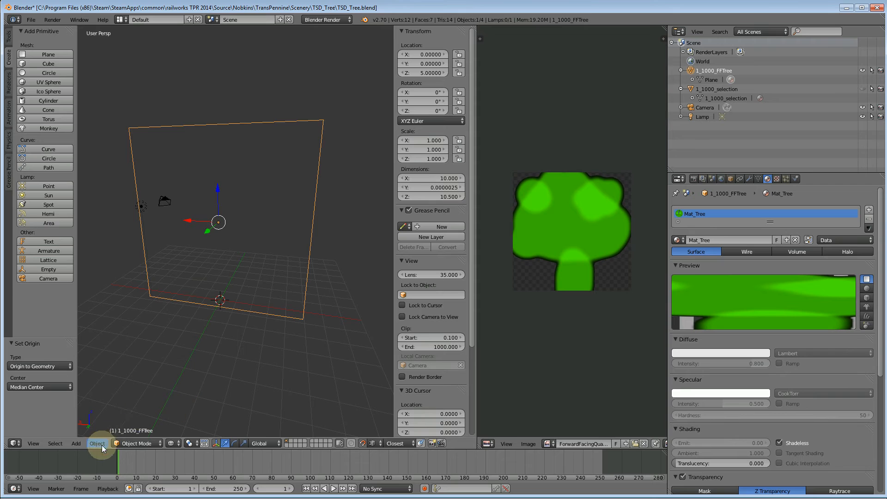
pyautogui.click(97, 443)
pyautogui.moveTo(128, 401)
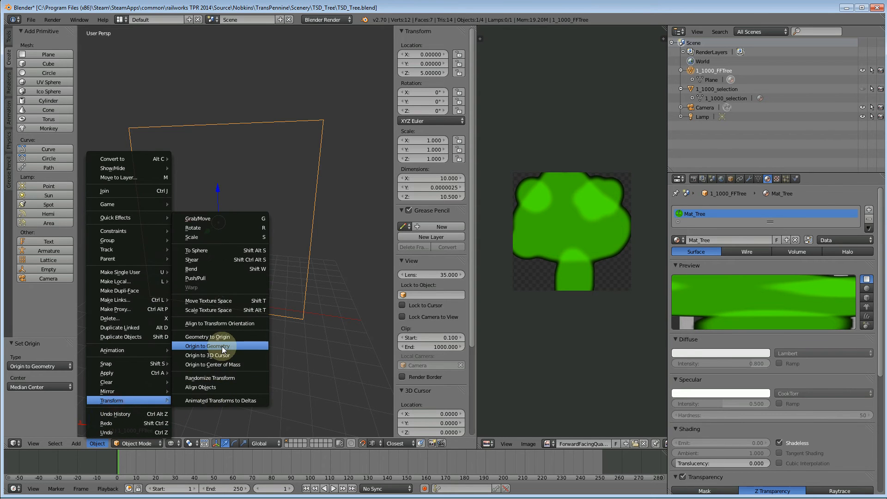
pyautogui.click(222, 346)
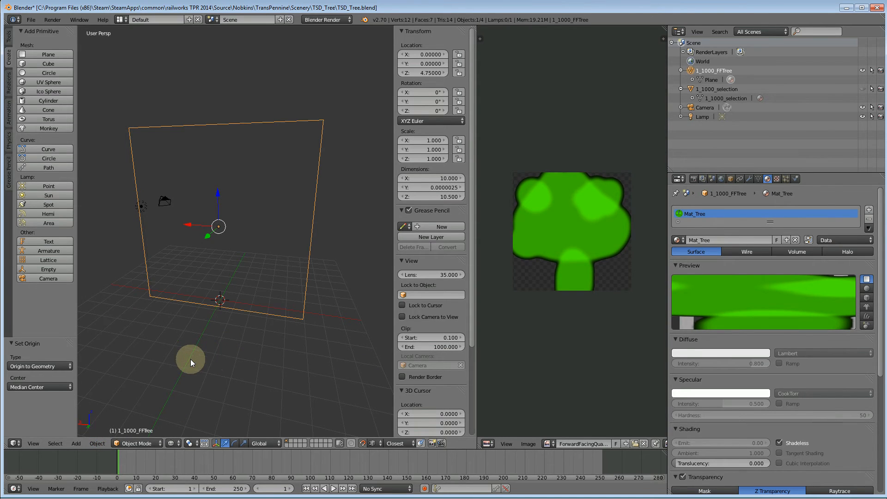
# - Unhide the selection box and switch shading to show the ForwardFacingQuad tree texture
pyautogui.click(32, 19)
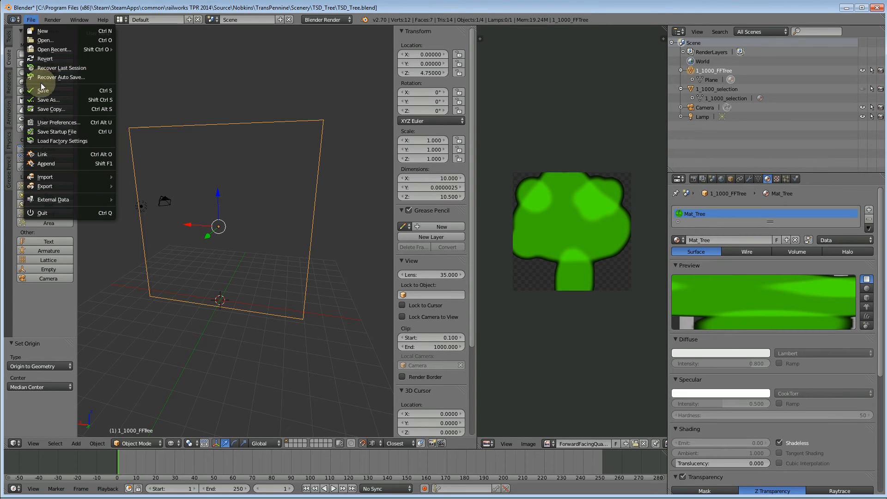
pyautogui.press('Escape')
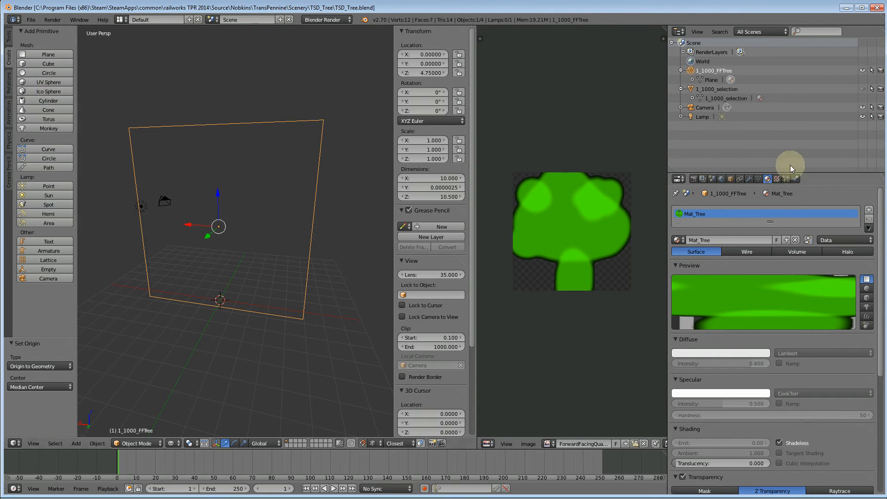
pyautogui.click(862, 88)
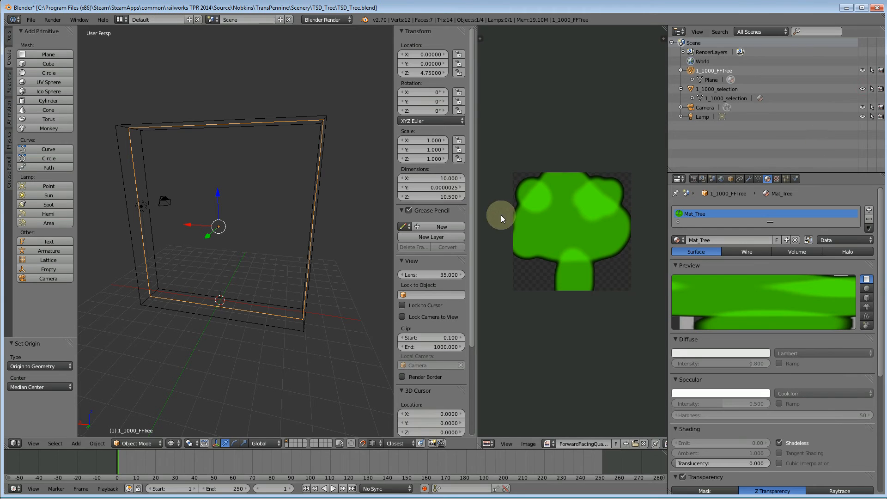
pyautogui.click(172, 444)
pyautogui.click(191, 401)
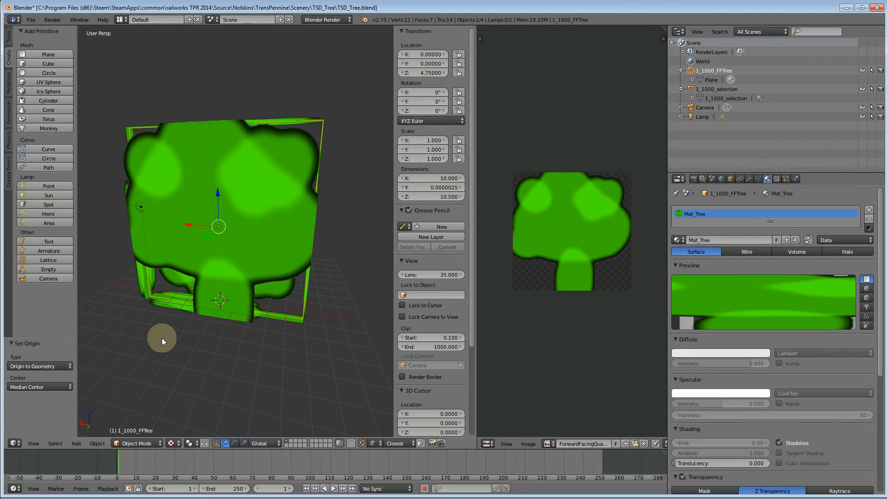
# - Save the tree blend file and switch to the Textures folder window
pyautogui.click(31, 20)
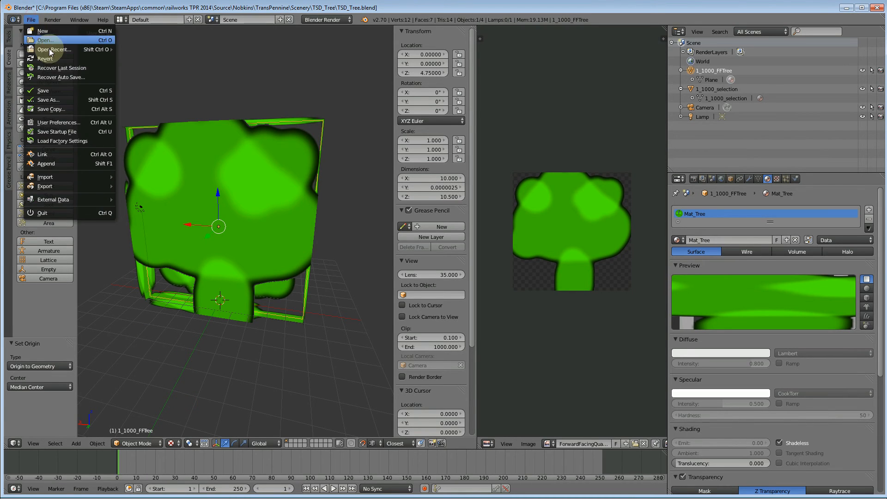
pyautogui.click(51, 91)
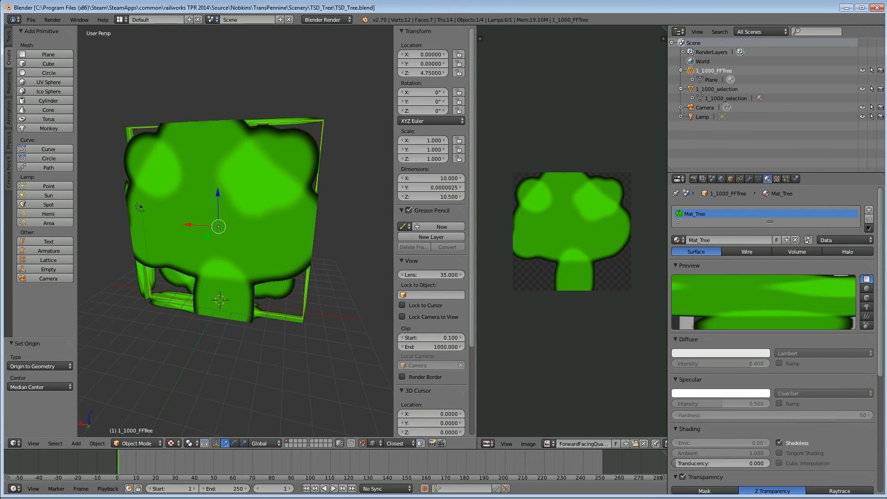
pyautogui.hotkey('alt', 'Tab')
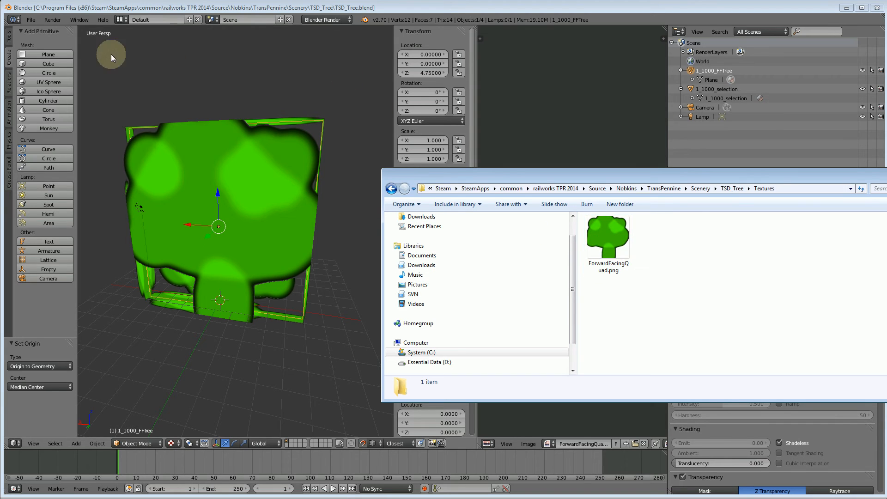
# - Export the scene as TS20xx IGS to TSD_Tree.igs in the TSD_Tree folder
pyautogui.click(208, 83)
pyautogui.click(31, 19)
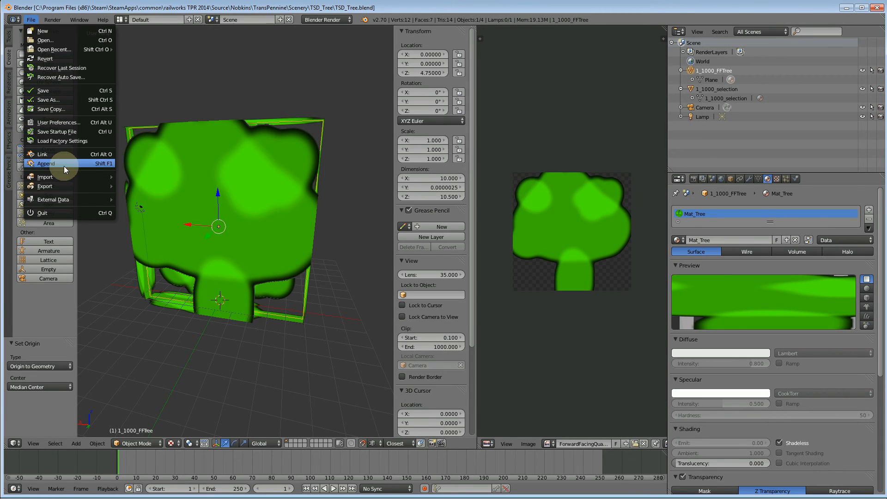
pyautogui.moveTo(45, 185)
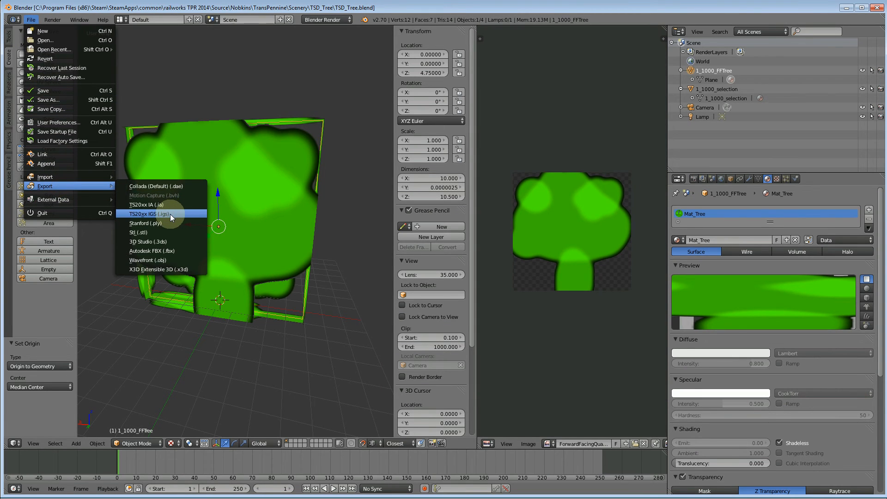
pyautogui.click(166, 216)
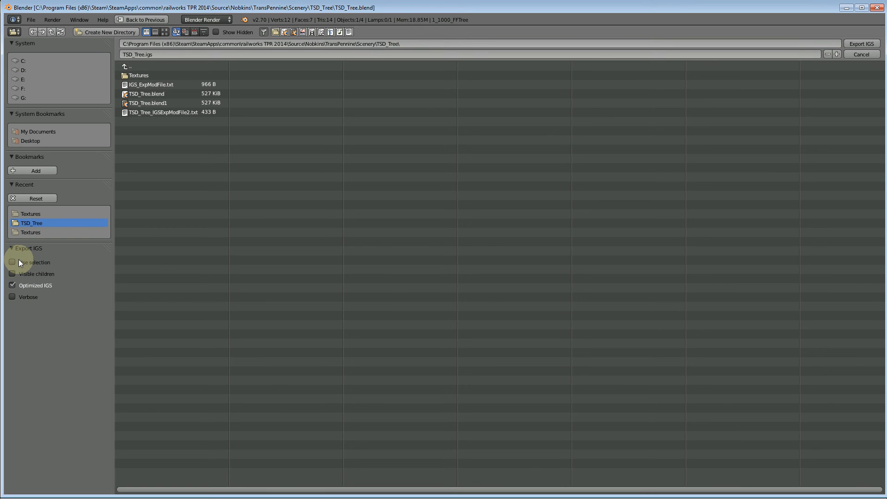
pyautogui.click(861, 44)
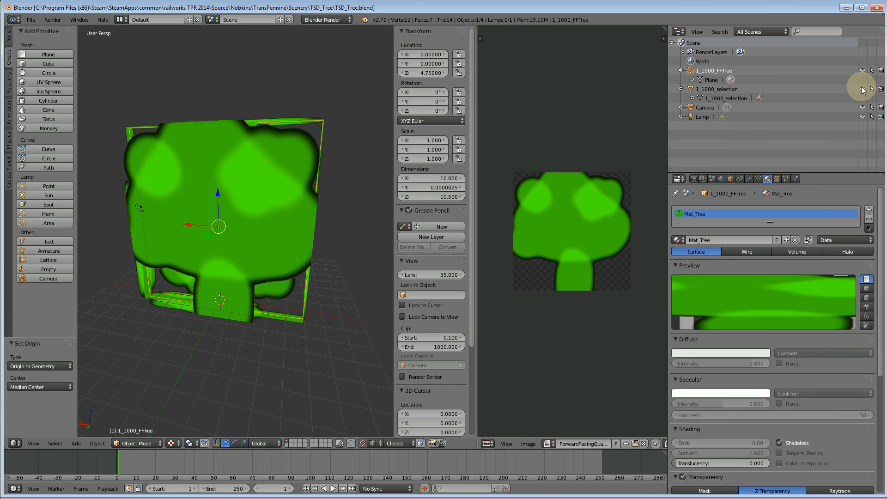
# - Toggle outliner visibility so 1_1000_FFTree and 1_1000_selection are both shown
pyautogui.click(864, 72)
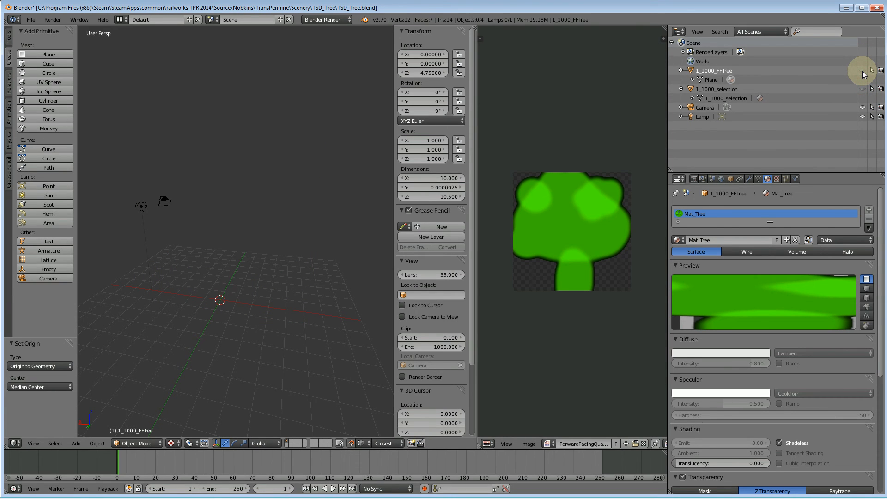
pyautogui.click(864, 72)
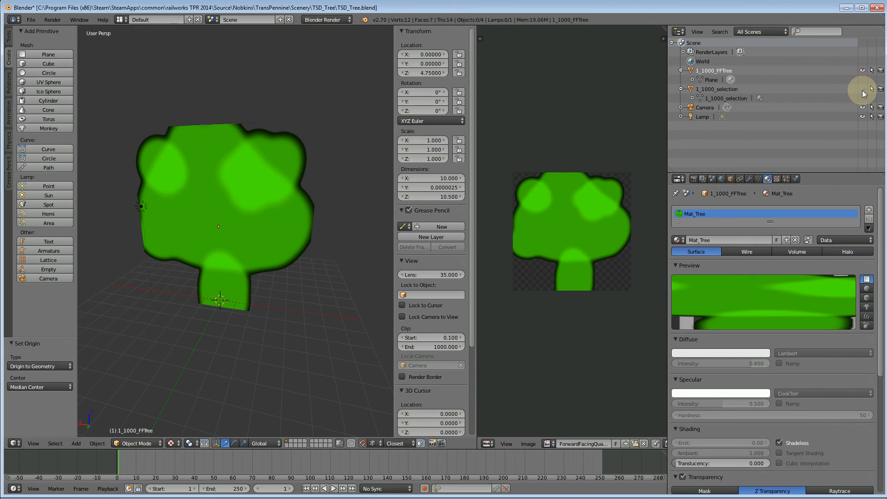
pyautogui.click(863, 90)
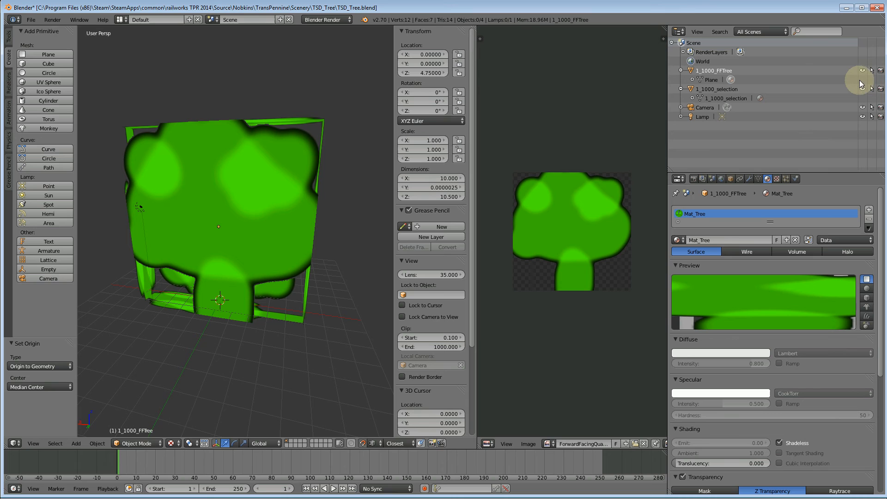
# - Export the scene as TS20xx IGS to TSD_Tree.igs again with both objects visible
pyautogui.click(31, 20)
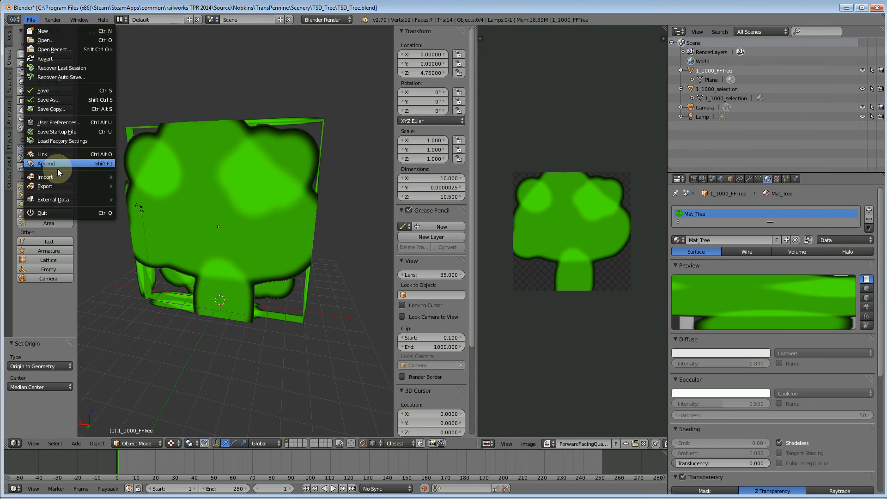
pyautogui.moveTo(46, 186)
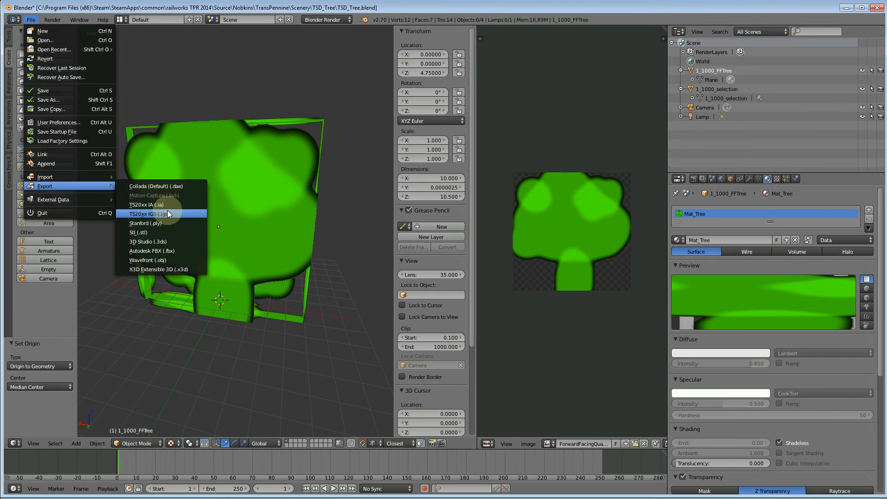
pyautogui.click(167, 210)
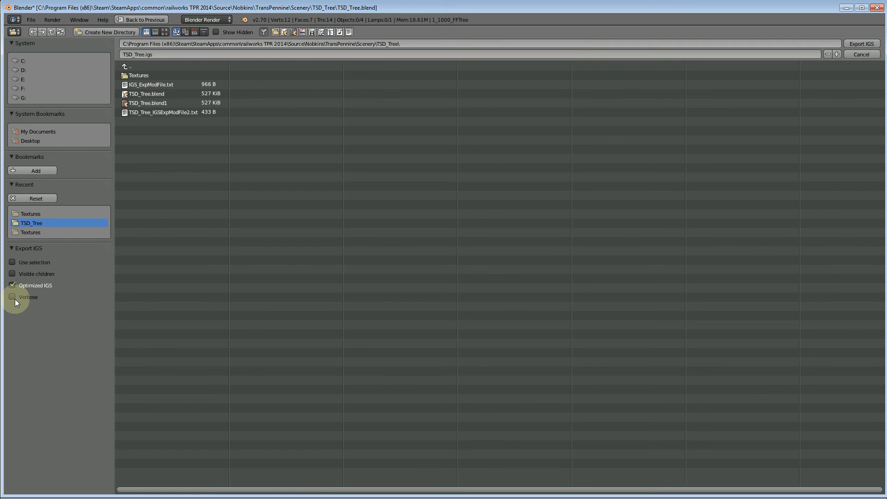
pyautogui.click(861, 44)
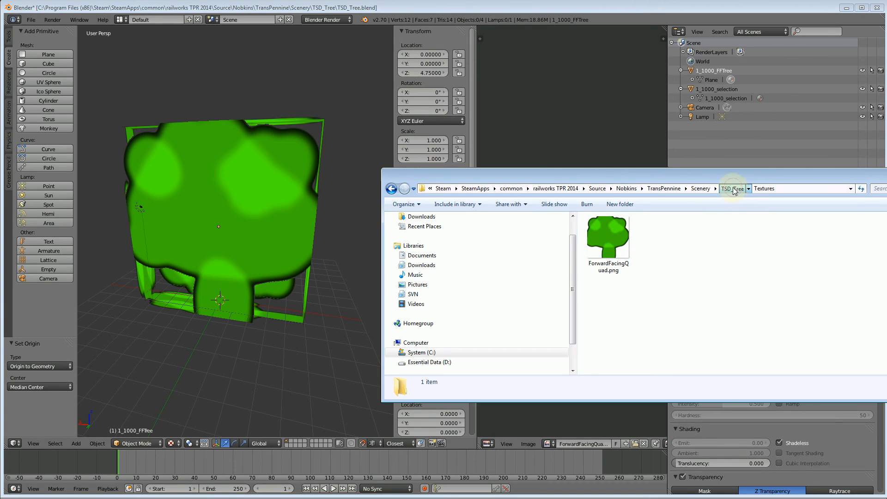
# - Go to the TSD_Tree folder and open TSD_Tree.log with Edit with Notepad++
pyautogui.click(736, 188)
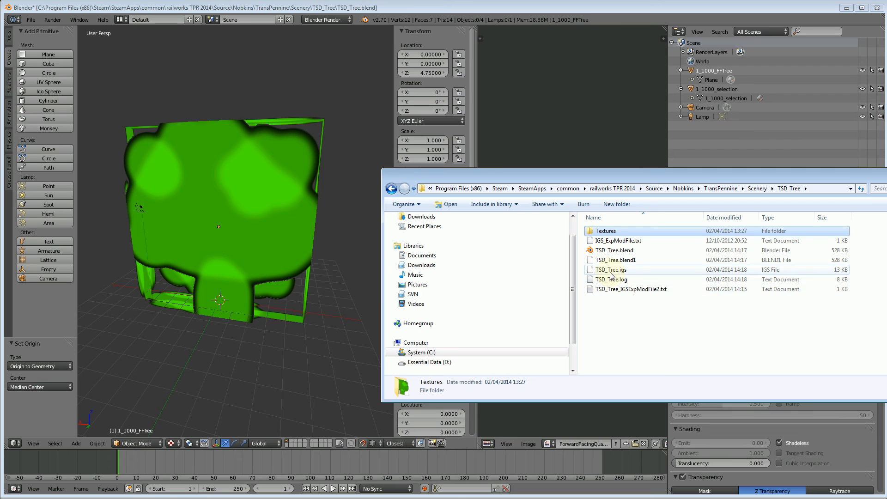
pyautogui.rightClick(610, 280)
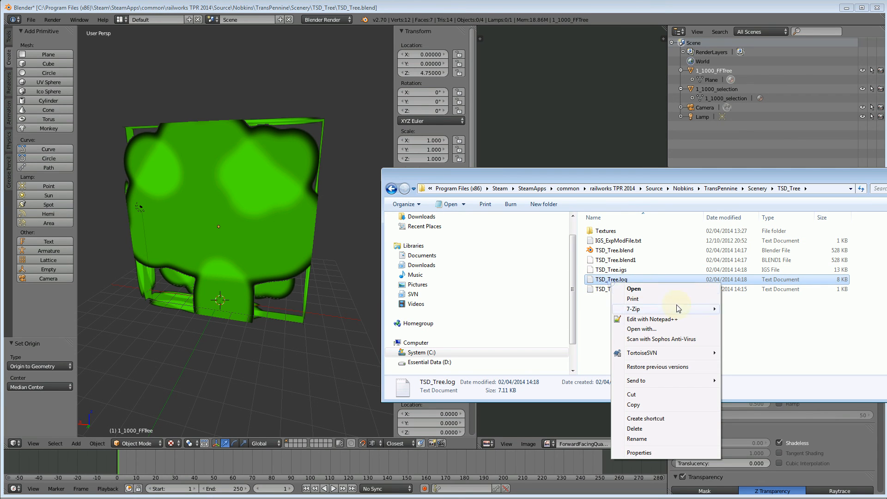
pyautogui.click(662, 319)
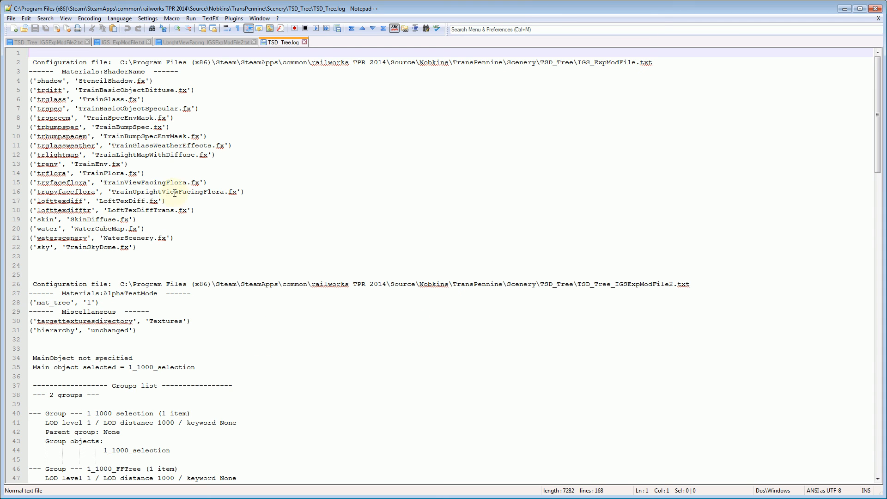
pyautogui.click(180, 136)
pyautogui.scroll(-5, 180, 208)
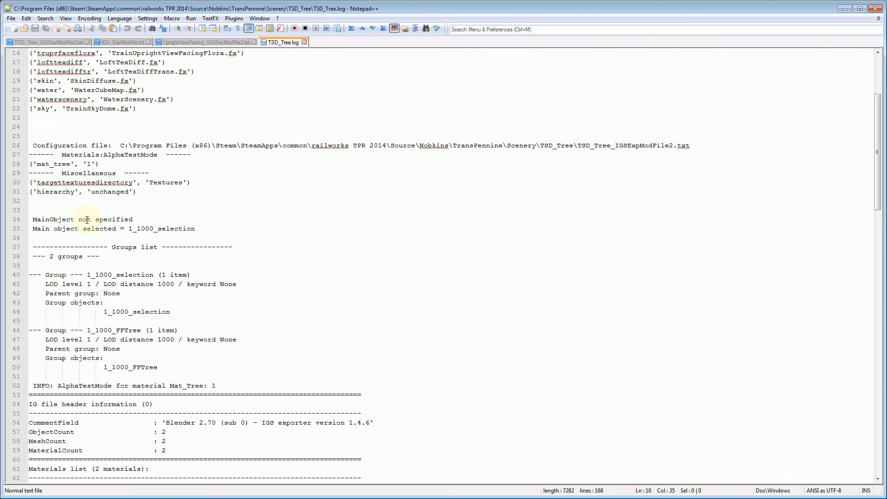
pyautogui.moveTo(197, 229); pyautogui.dragTo(129, 228)
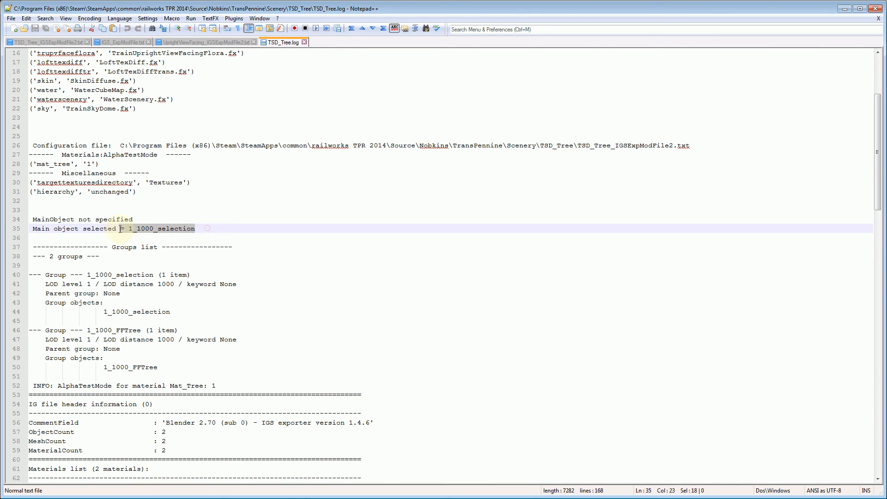
pyautogui.scroll(-3, 288, 284)
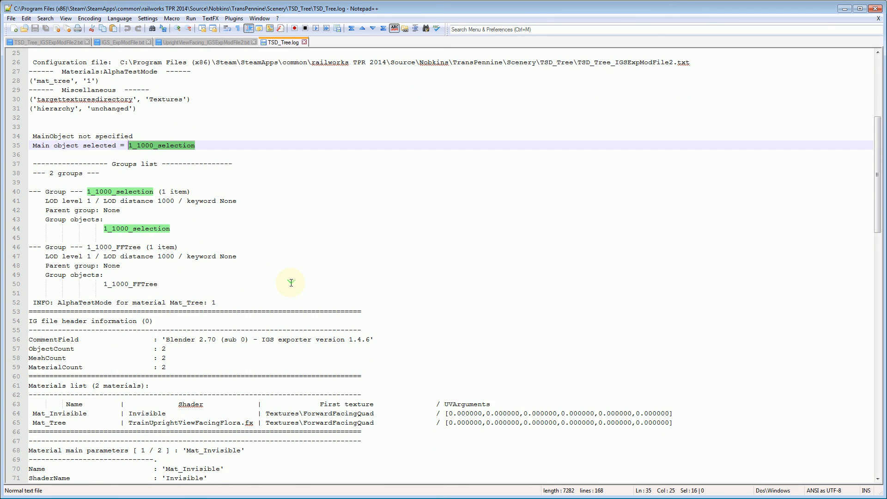
pyautogui.scroll(-1, 288, 285)
pyautogui.scroll(-3, 291, 305)
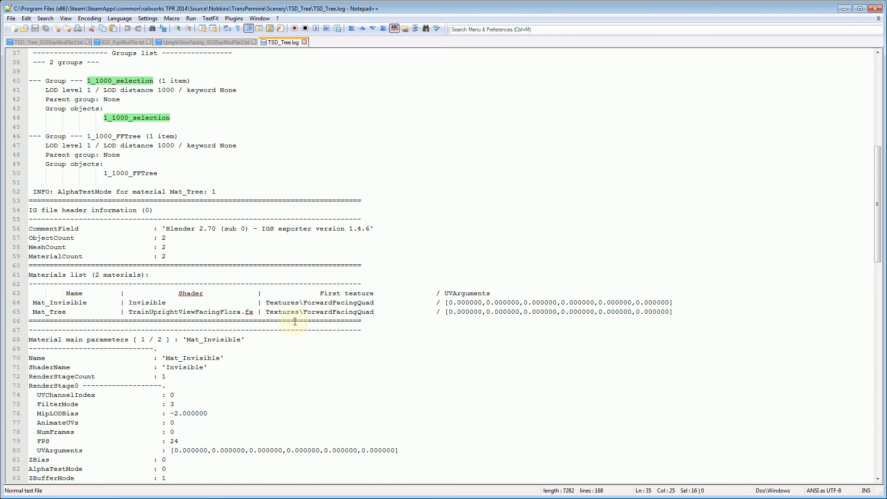
pyautogui.scroll(-1, 273, 360)
pyautogui.scroll(-8, 273, 359)
pyautogui.scroll(-8, 271, 361)
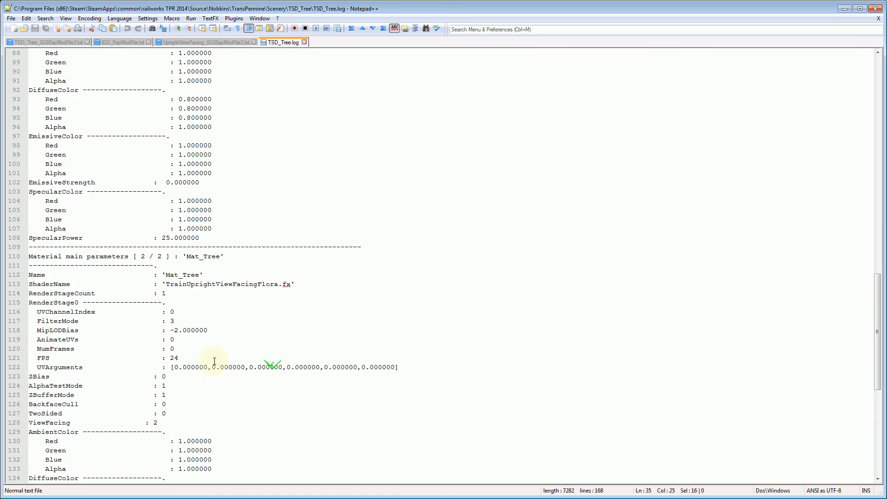
pyautogui.scroll(-8, 263, 364)
pyautogui.scroll(-4, 236, 367)
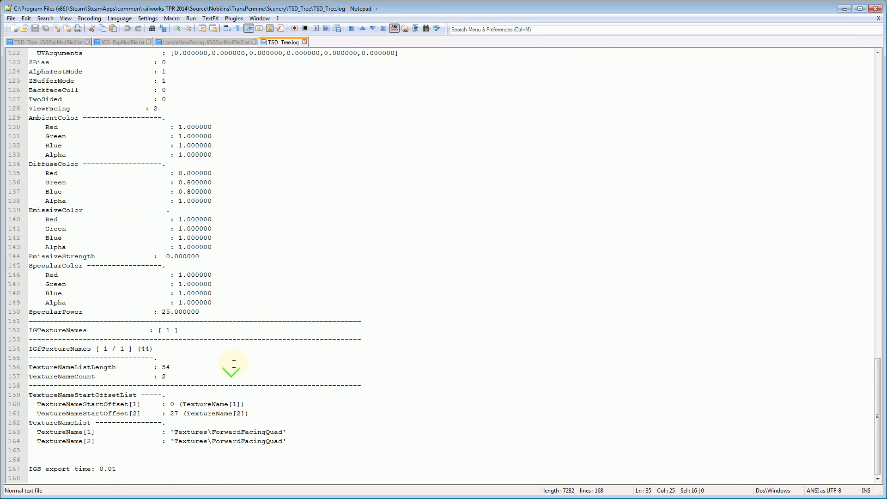
pyautogui.scroll(5, 234, 363)
pyautogui.scroll(6, 233, 363)
pyautogui.scroll(4, 234, 363)
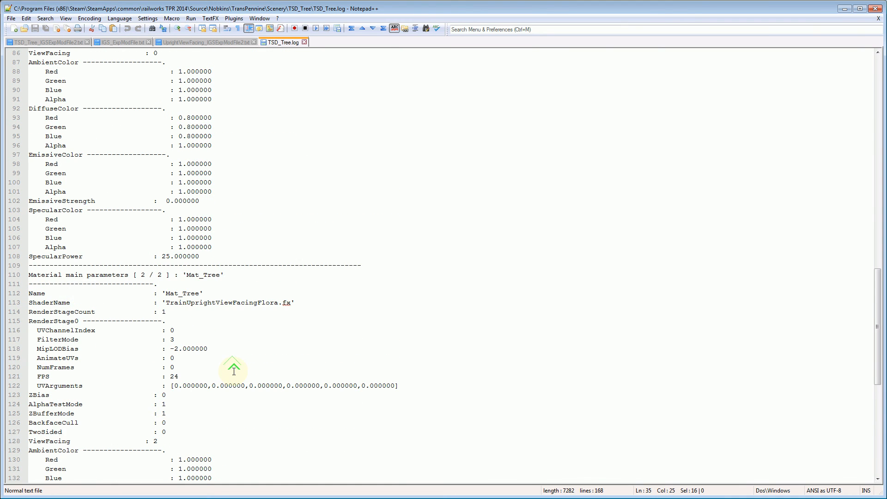
pyautogui.scroll(4, 234, 363)
pyautogui.scroll(5, 277, 340)
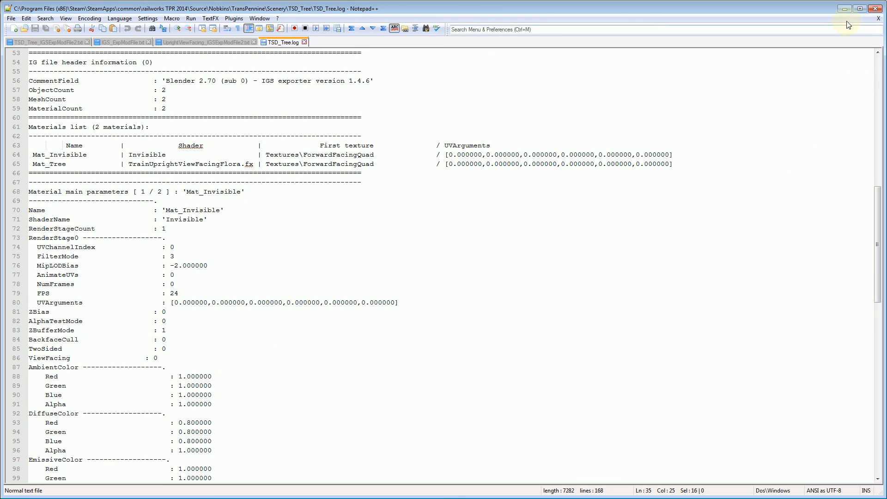